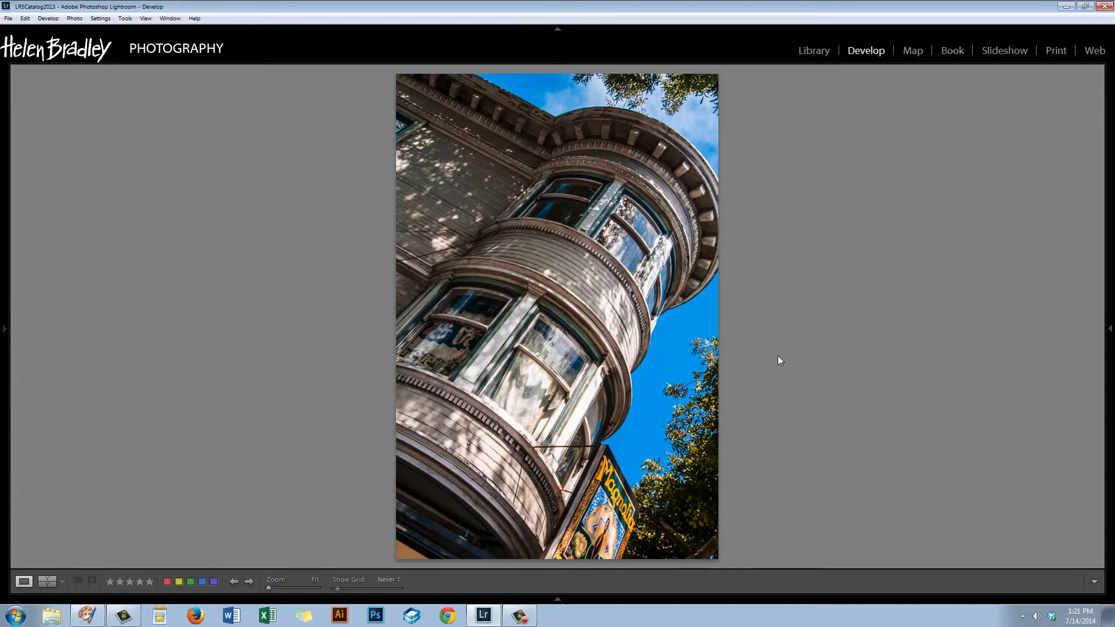
Step: Compare the edited building photo with its before version and return to the edited view
key("backslash")
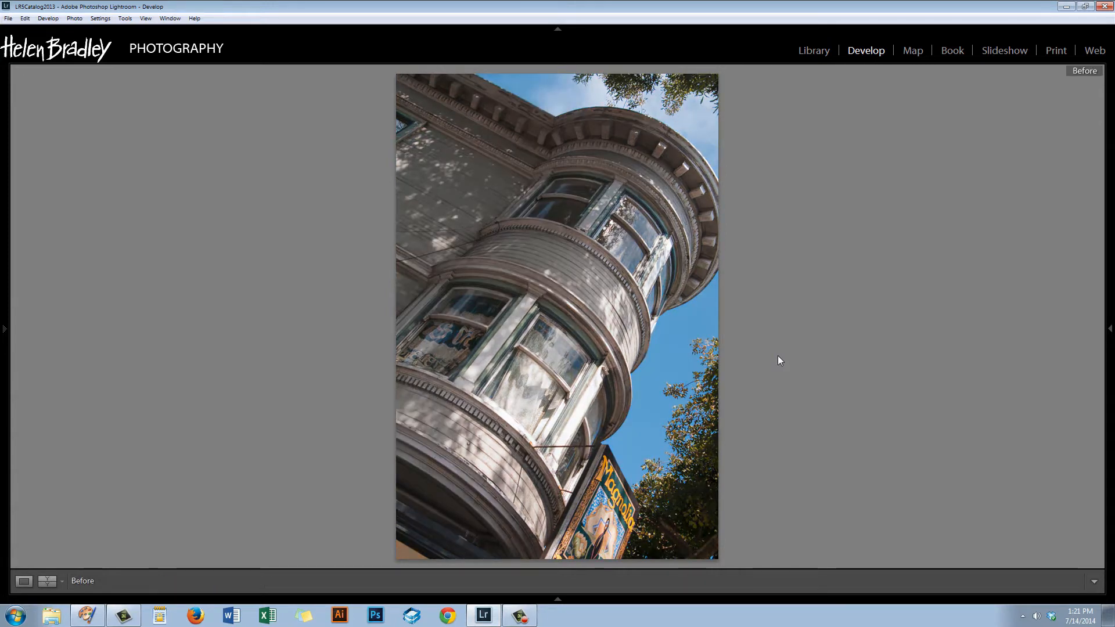
key("backslash")
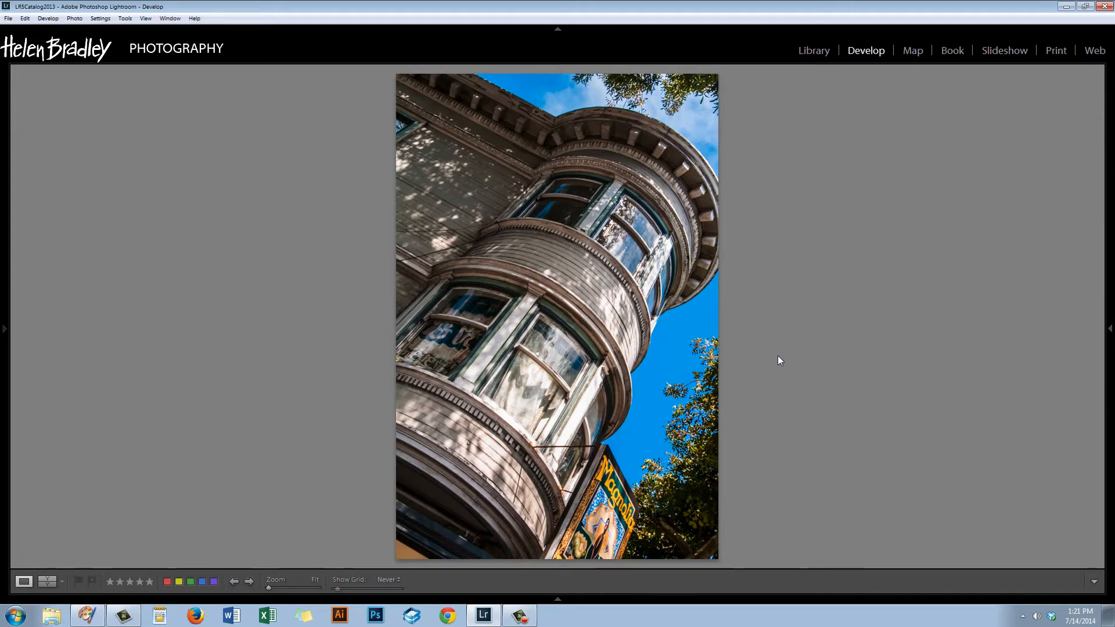
Step: Switch to the unedited copy of the building photo and bring up its Basic adjustments
left_click(558, 599)
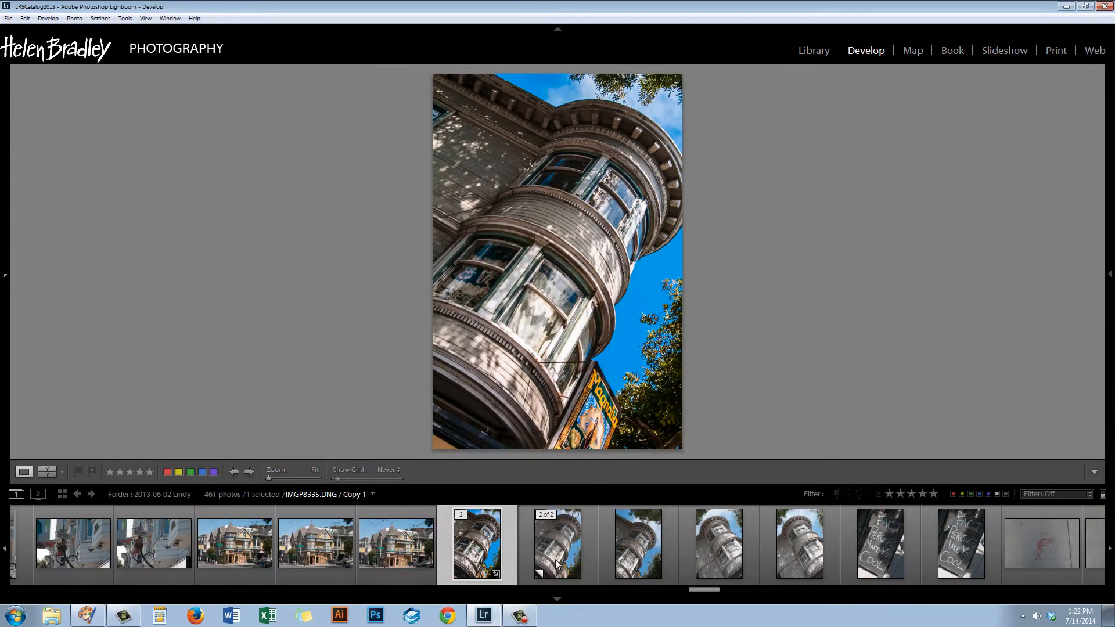
left_click(556, 551)
left_click(556, 599)
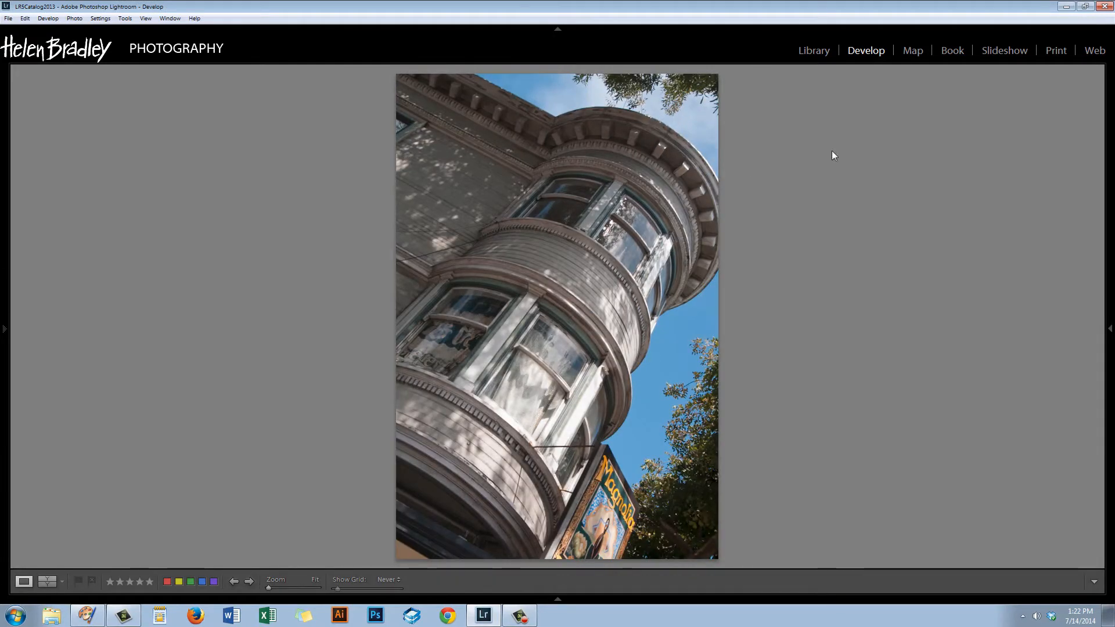
left_click(1110, 332)
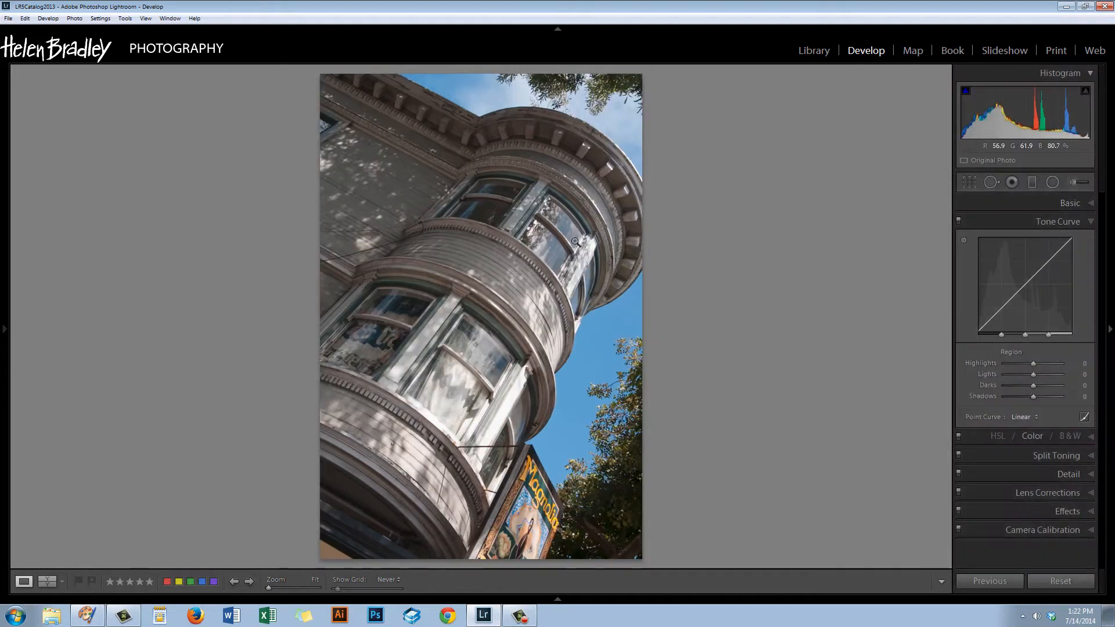
left_click(1091, 204)
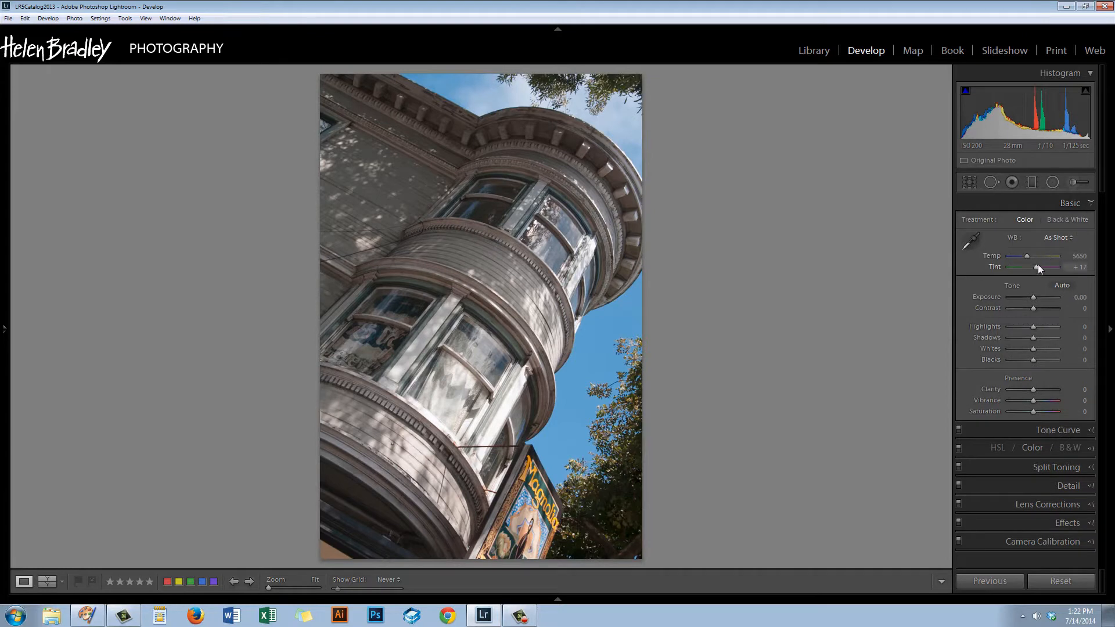
Step: Try correcting the white balance by sampling neutral spots on the building's facade
left_click(970, 243)
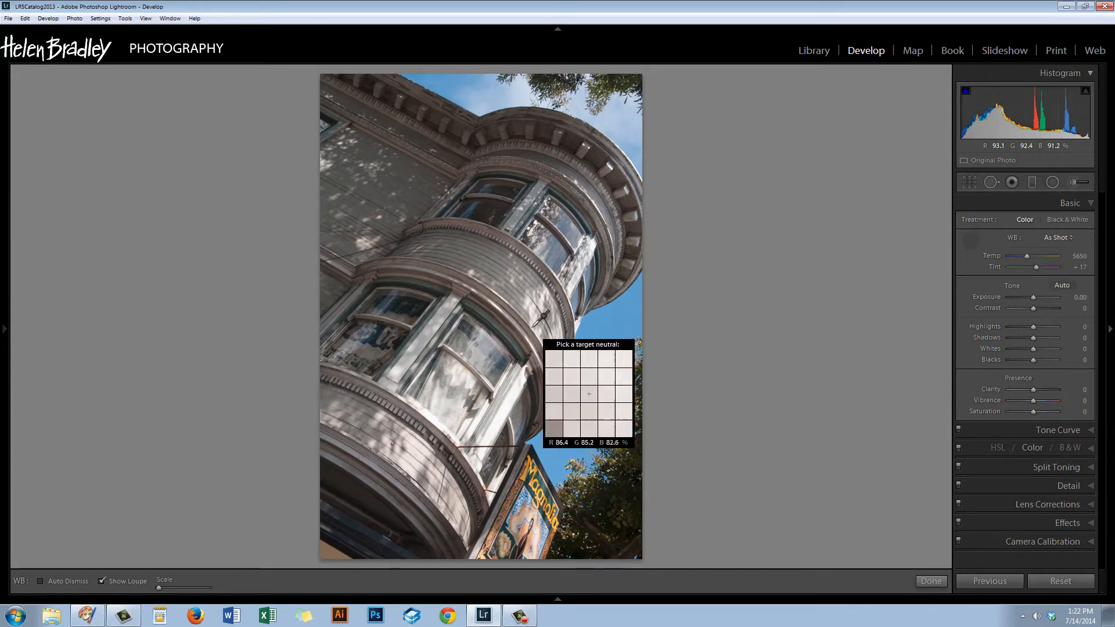
left_click(524, 377)
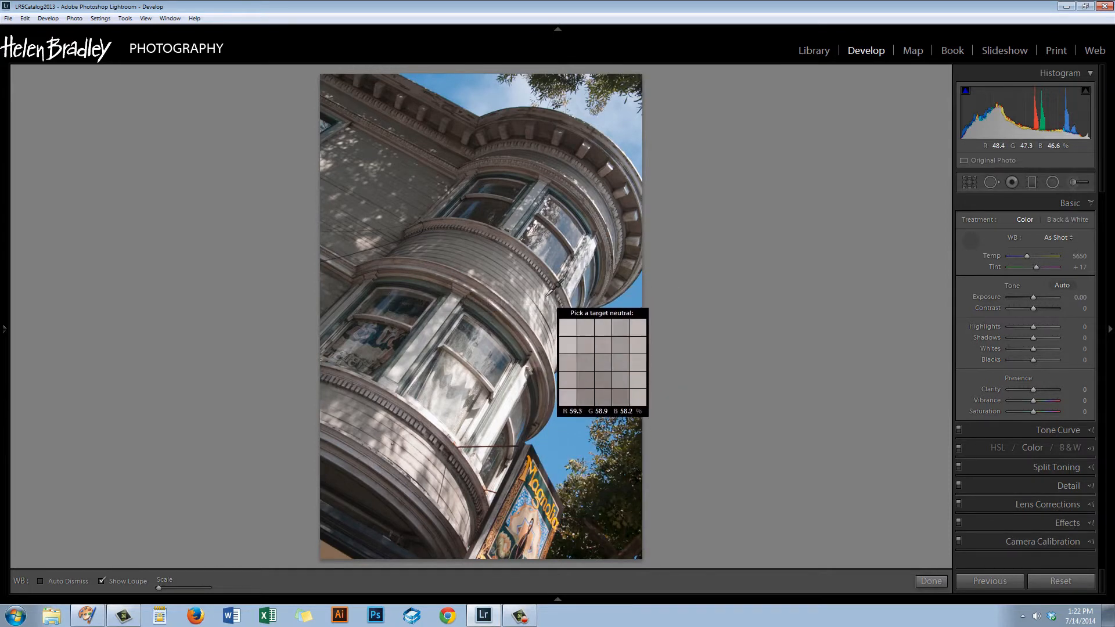
left_click(544, 295)
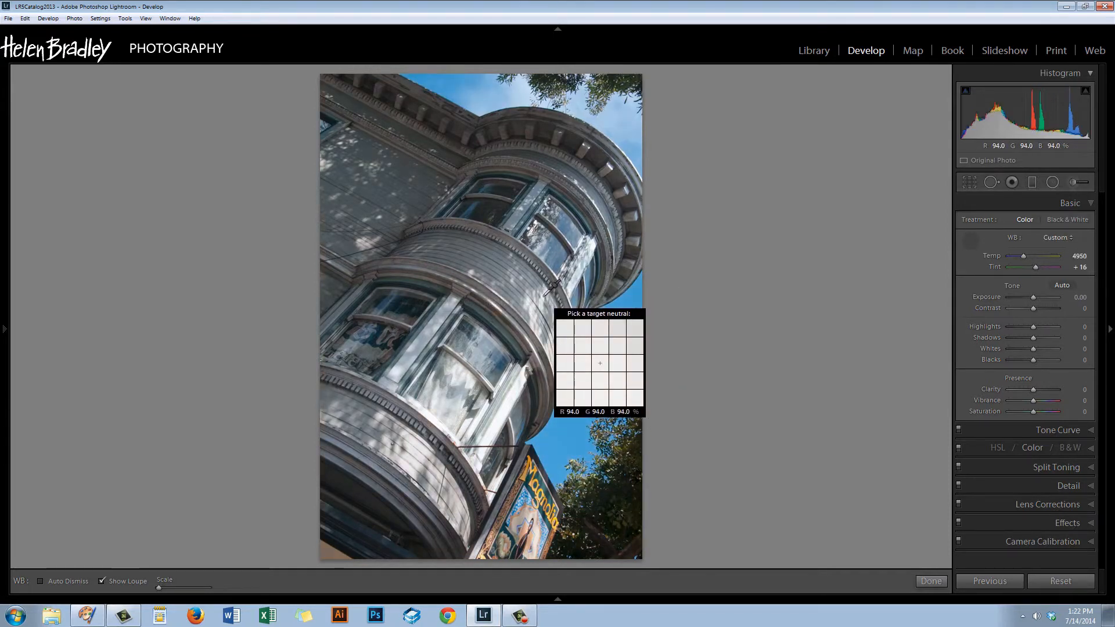
left_click(495, 263)
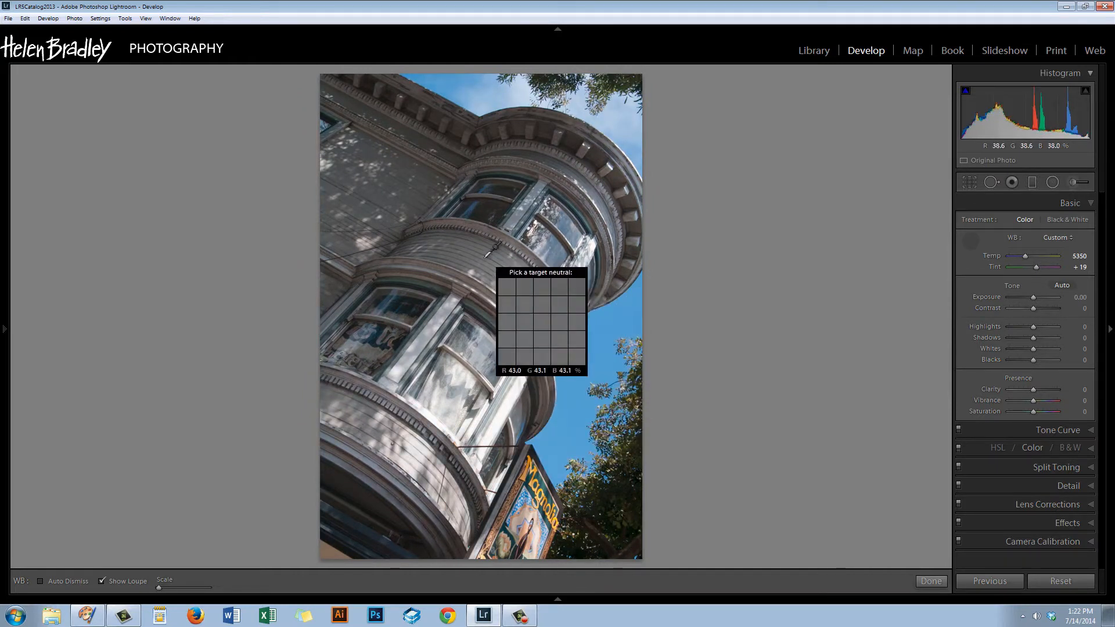
left_click(969, 243)
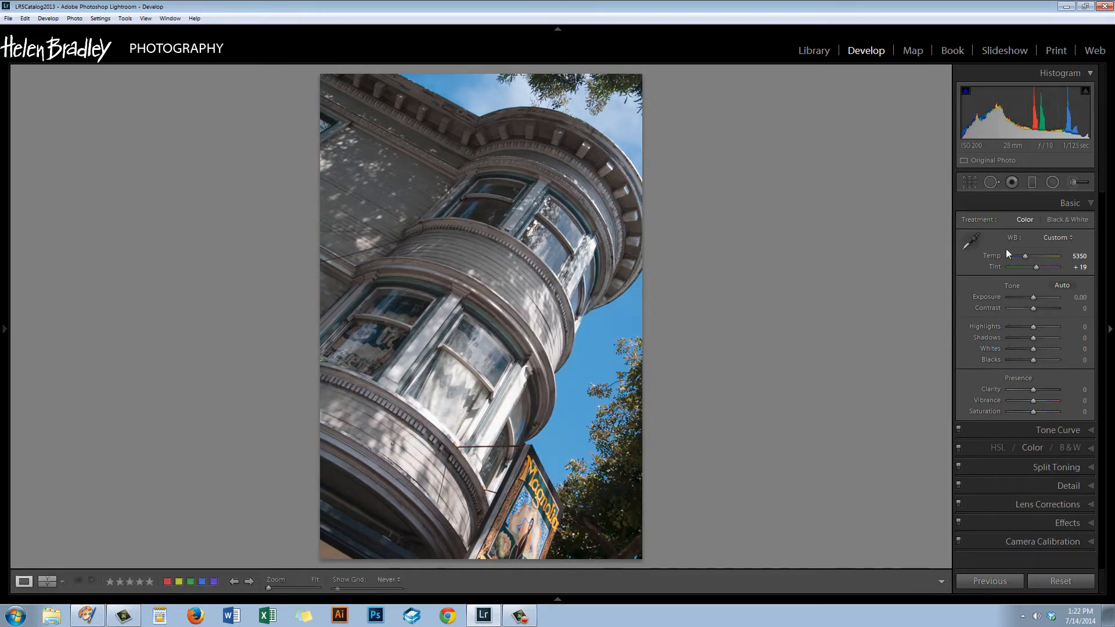
Step: Try the Shade white balance preset, and settle on Cloudy for the photo
left_click(1061, 238)
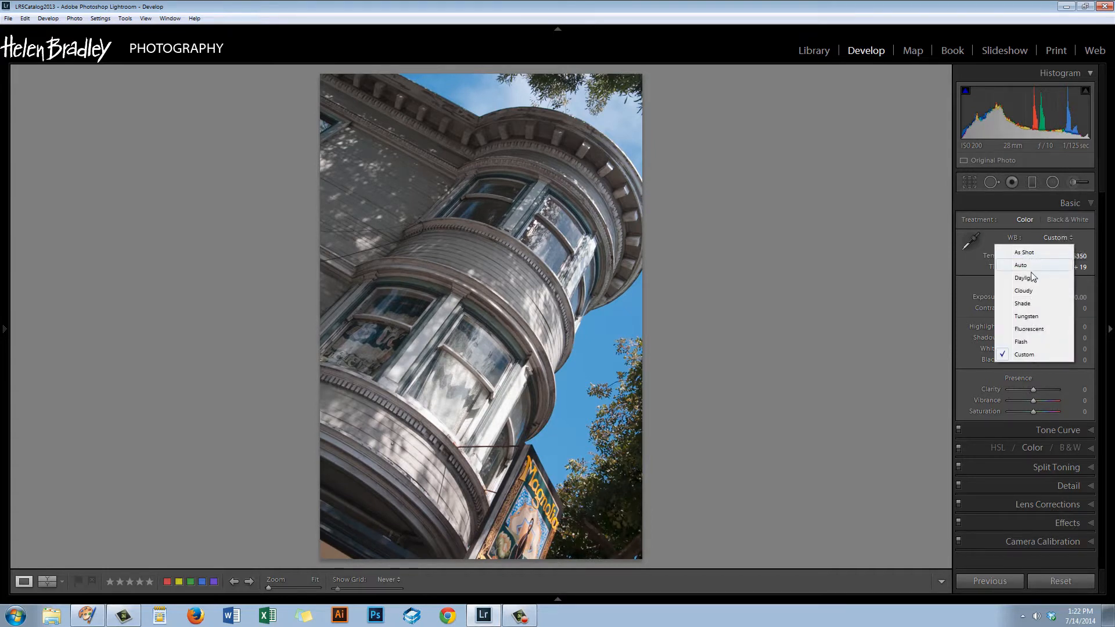
left_click(1023, 304)
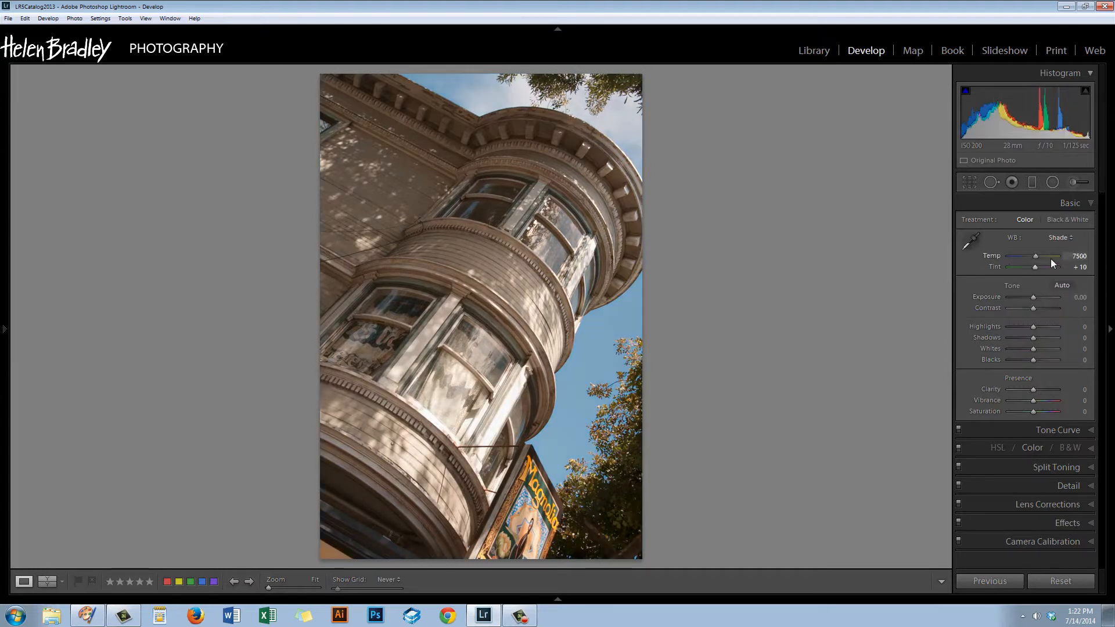
left_click(1060, 238)
left_click(1034, 293)
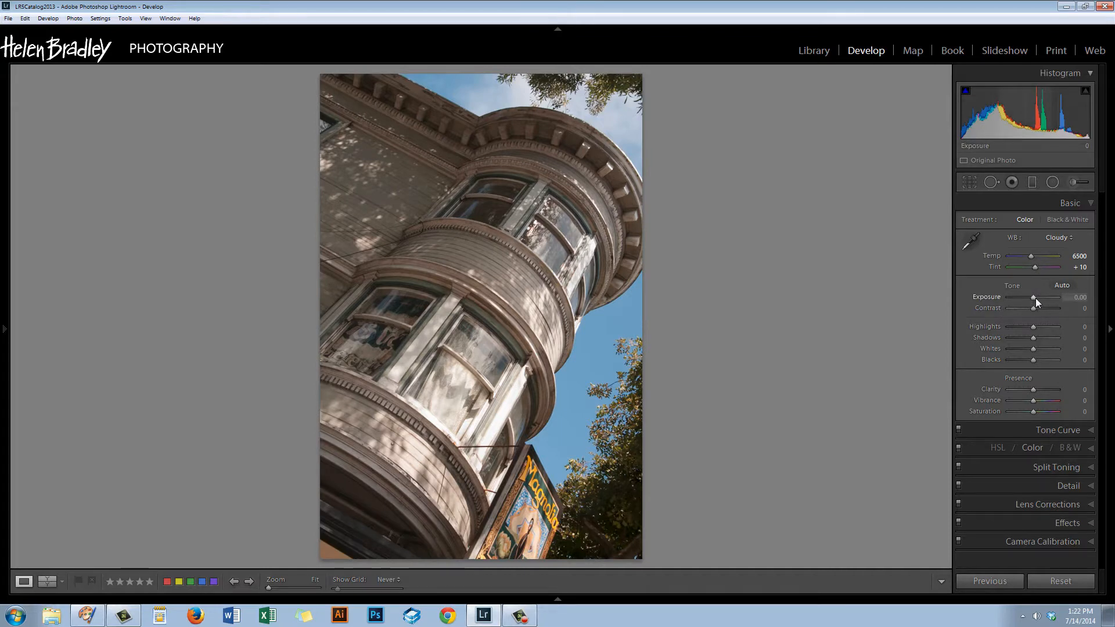
Step: Set Exposure to +0.24, Highlights to -71 and Shadows to +24
left_click_drag(1035, 298, 1037, 298)
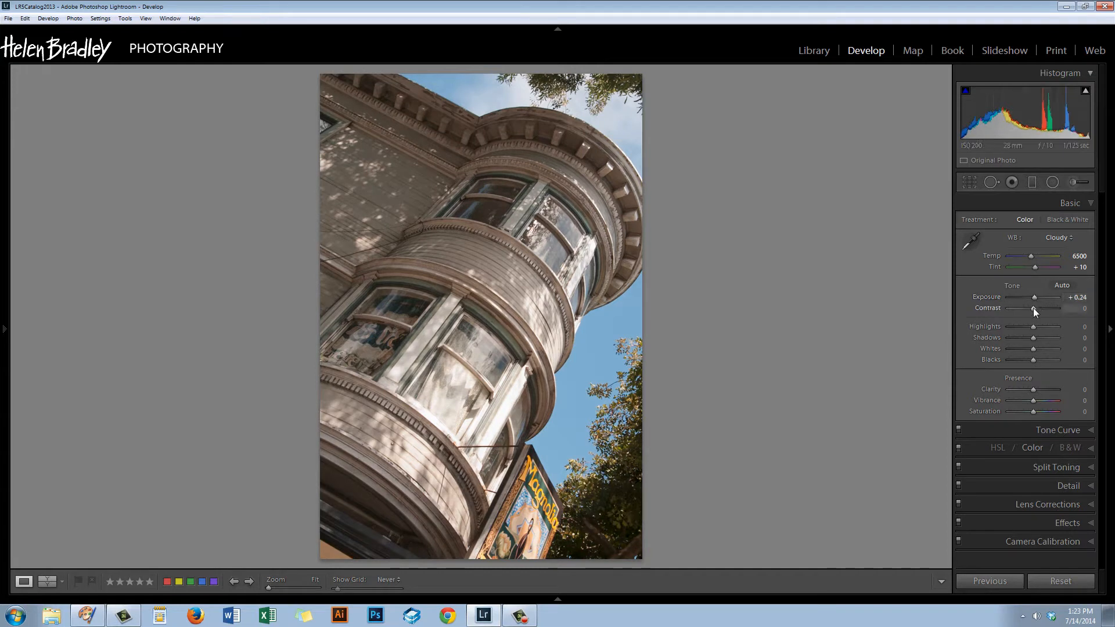
mouse_move(1032, 327)
left_mouse_down()
mouse_move(1014, 327)
mouse_move(1039, 338)
left_mouse_up()
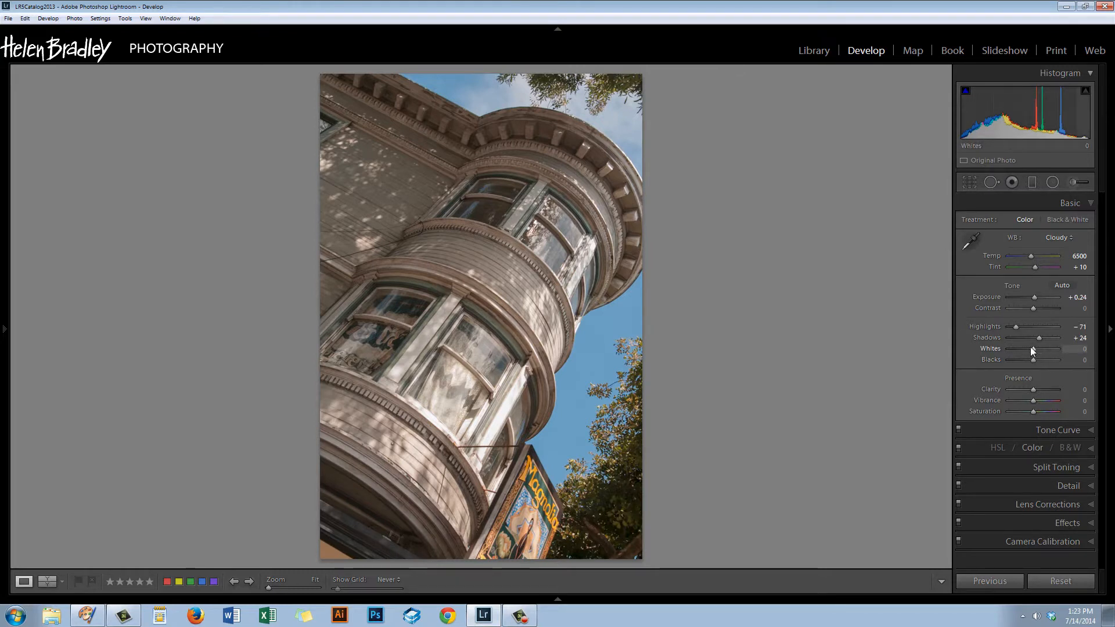
Step: Set Whites to +19 and Blacks to -17, using the clipping preview as a guide
key("alt")
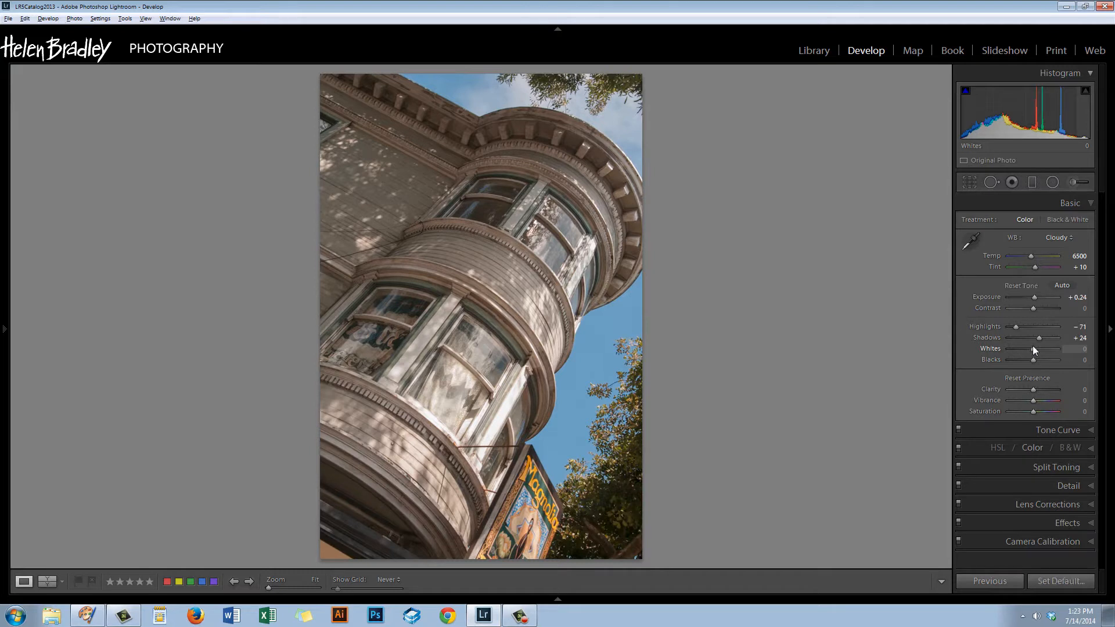
left_click(1035, 349, "alt")
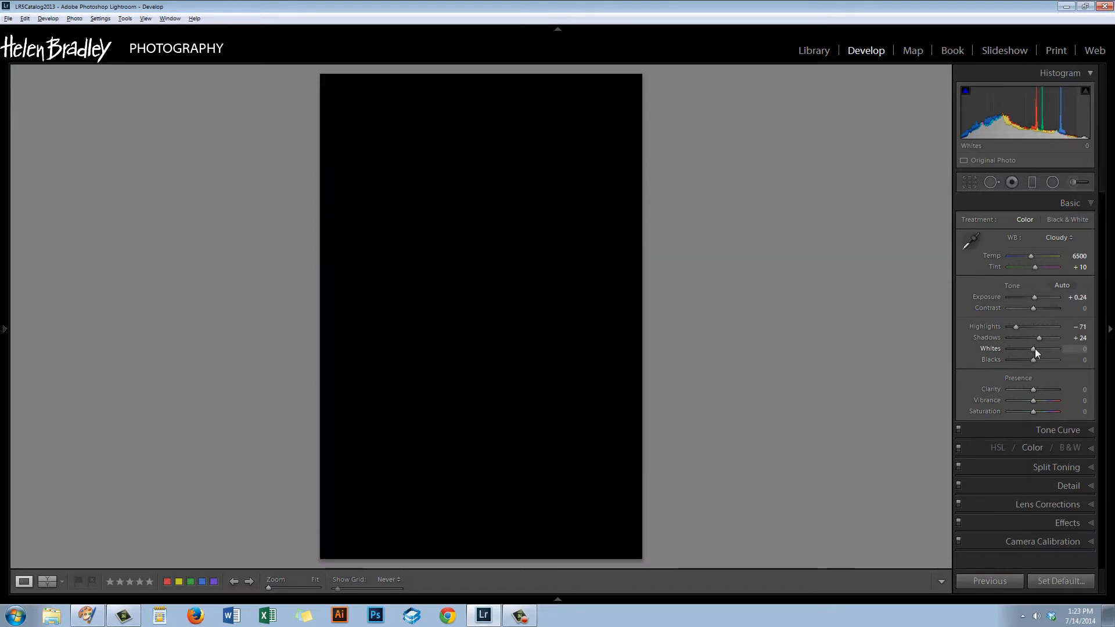
left_click_drag(1034, 350, 1039, 350)
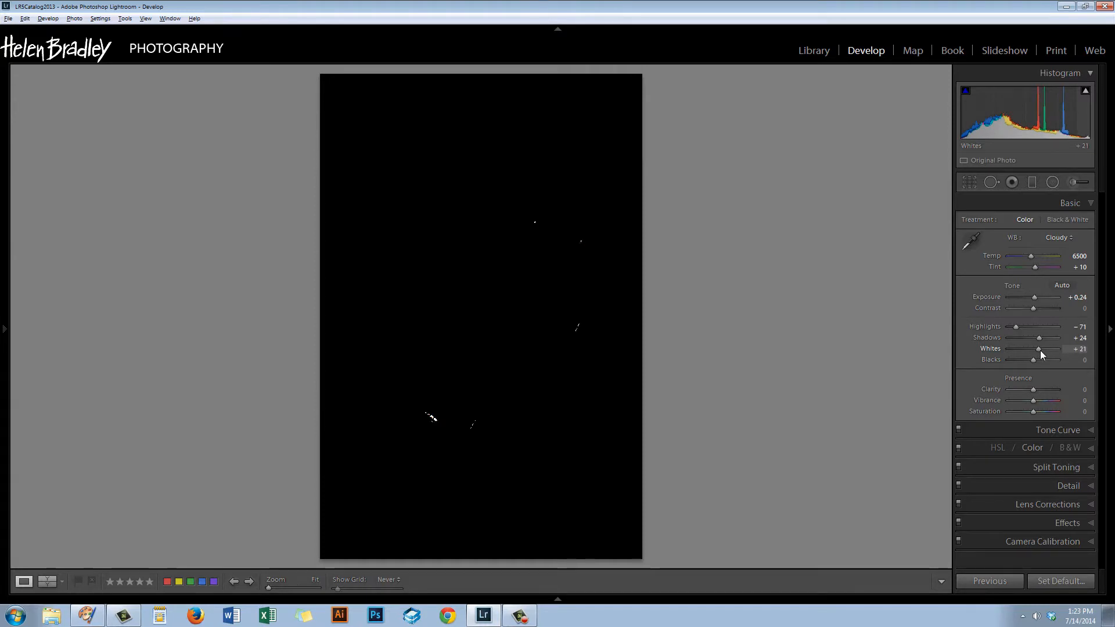
left_click_drag(1040, 350, 1040, 350)
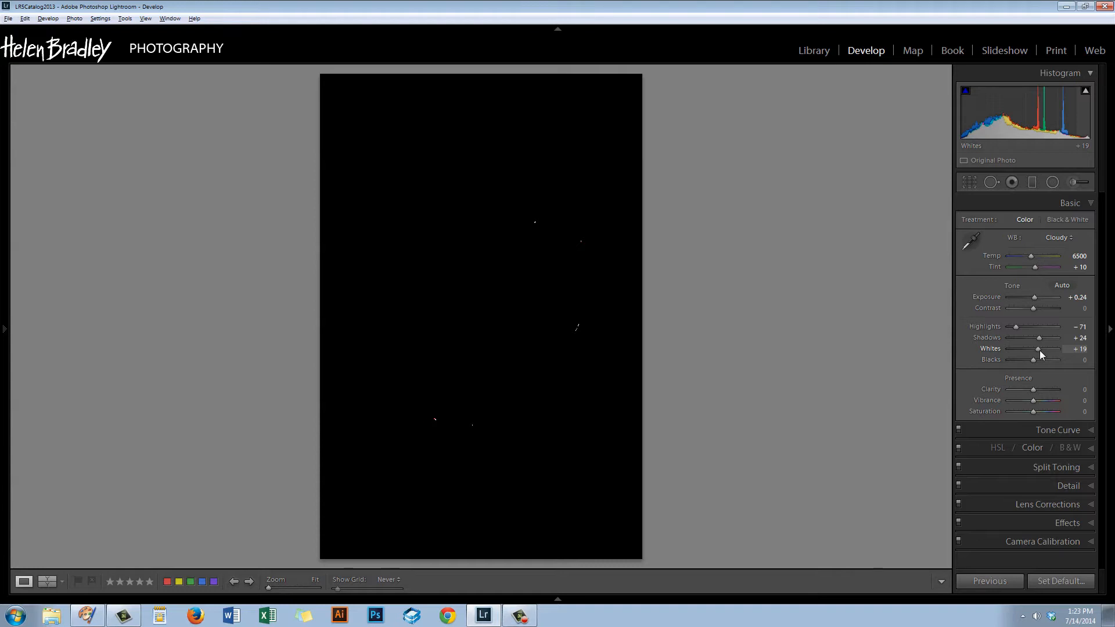
left_click_drag(1040, 350, 1040, 351)
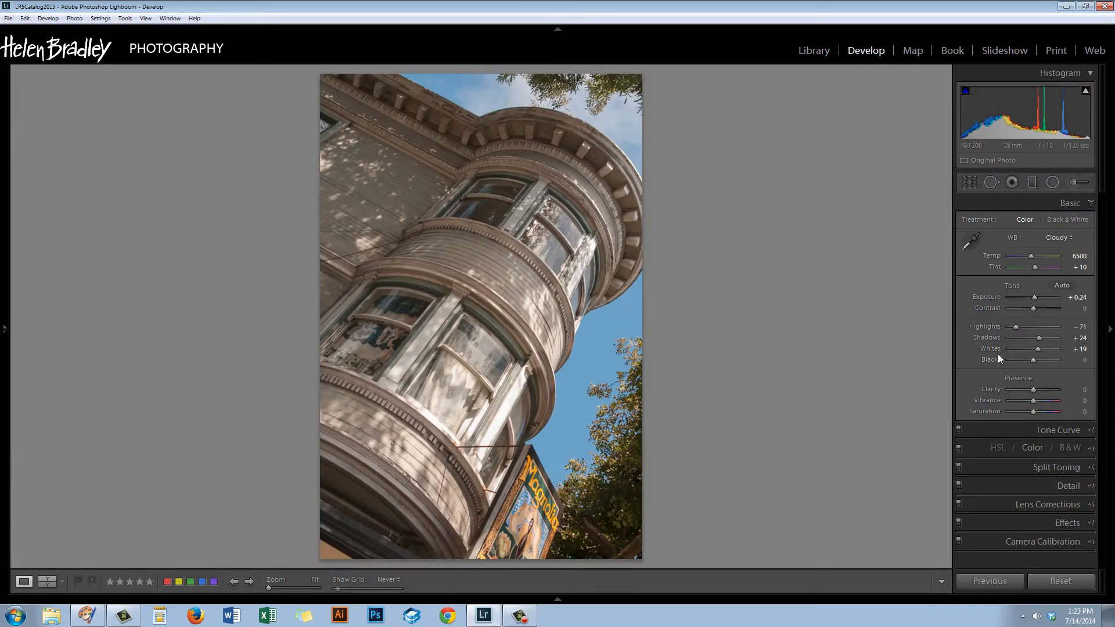
key("alt")
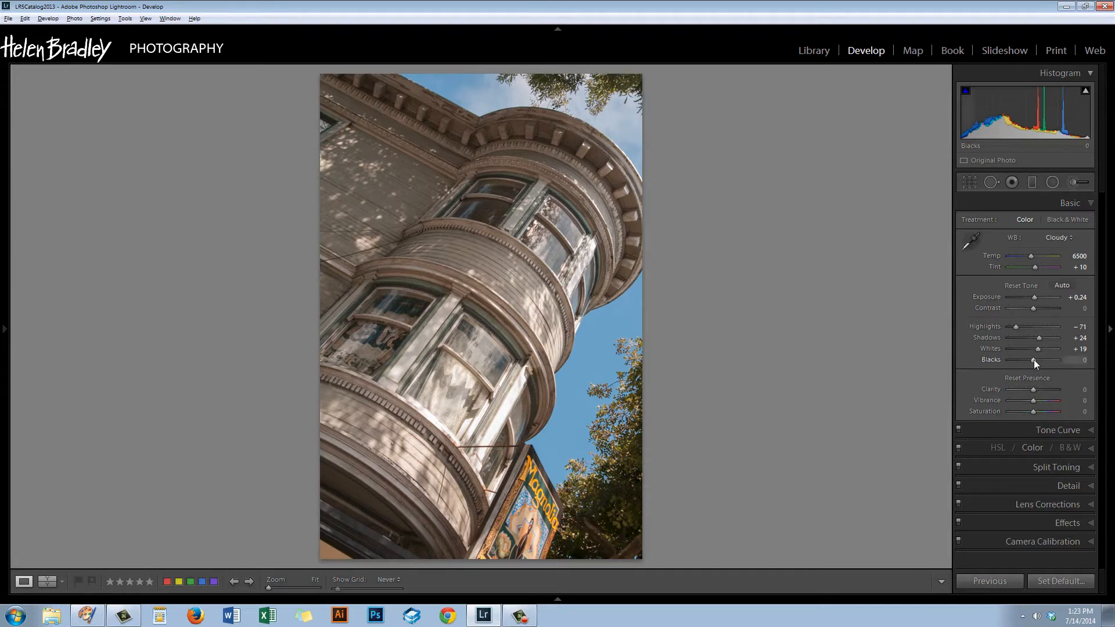
left_click_drag(1034, 360, 1029, 360)
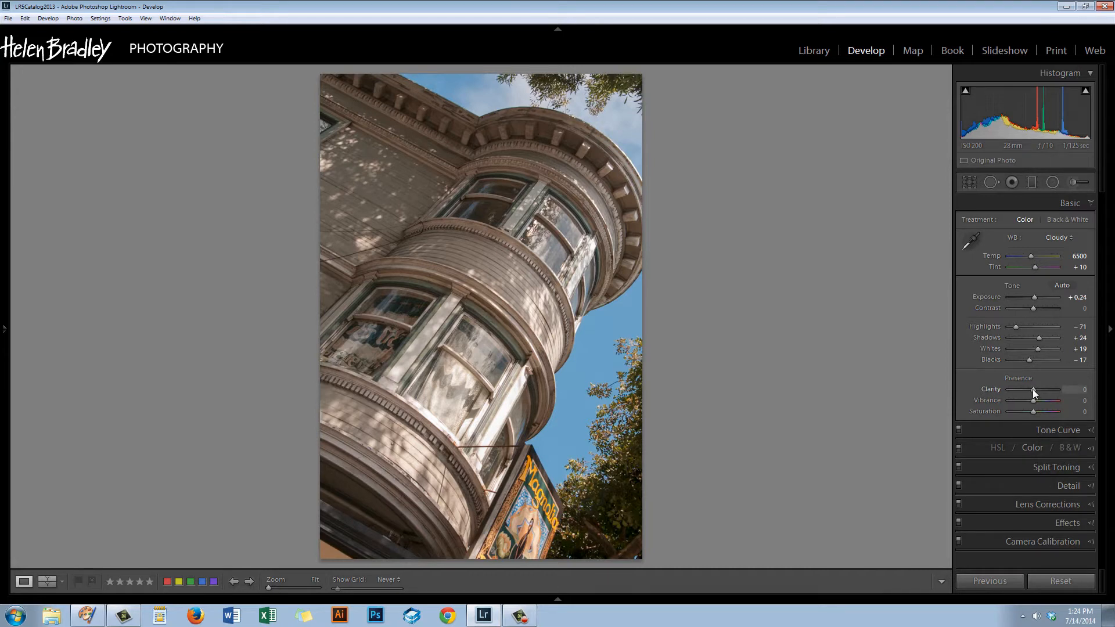
Step: Raise Clarity to +60 and Vibrance to +38
left_click_drag(1033, 390, 1049, 393)
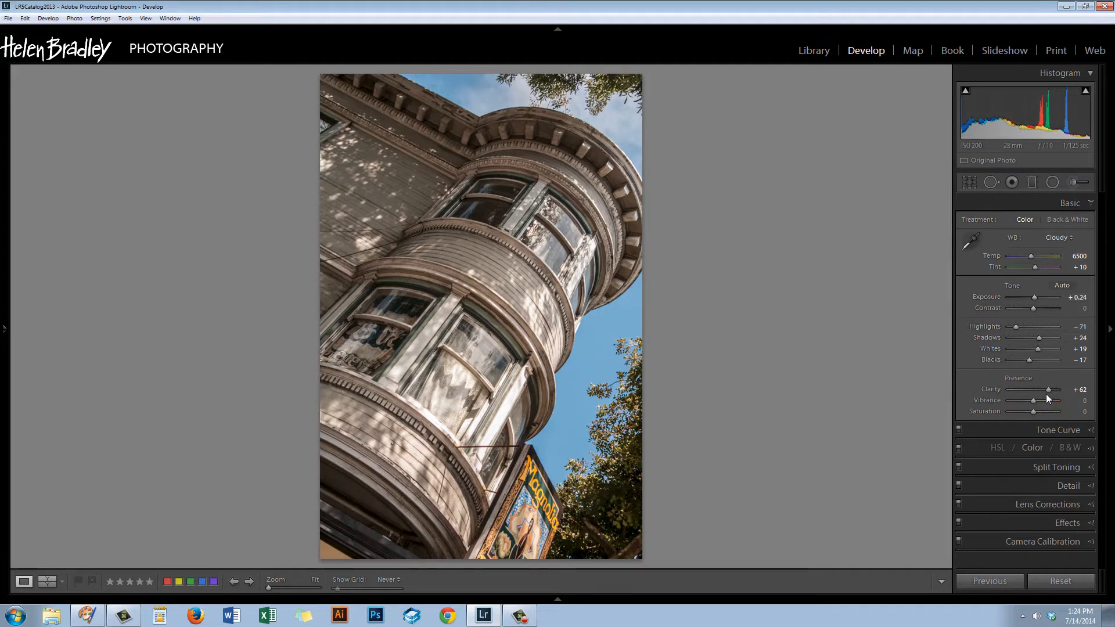
left_click_drag(1048, 389, 1047, 389)
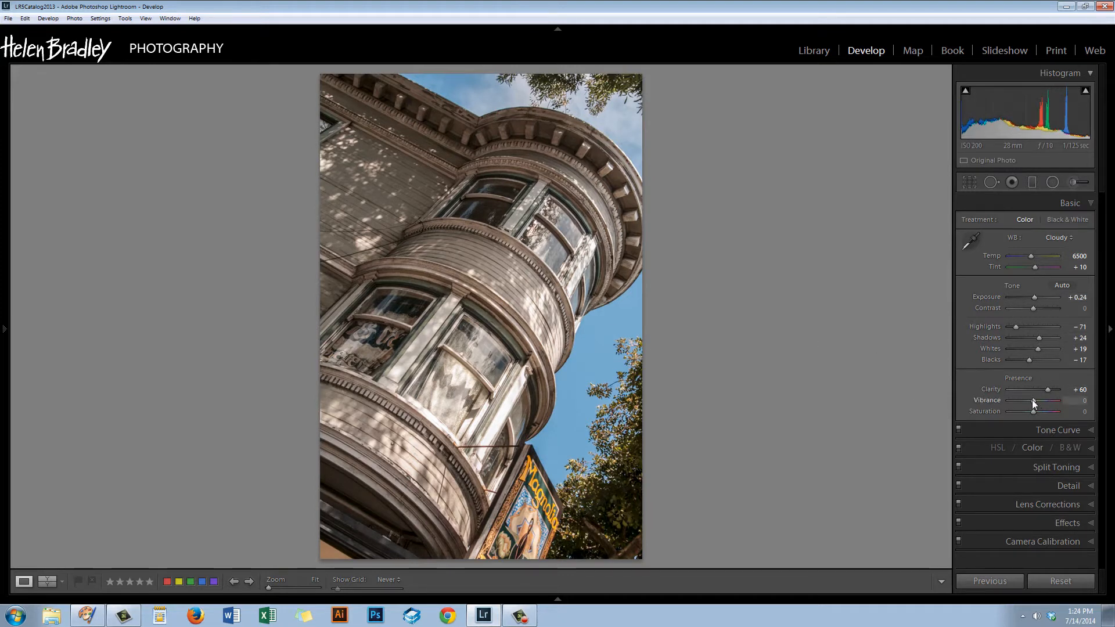
left_click_drag(1035, 400, 1044, 404)
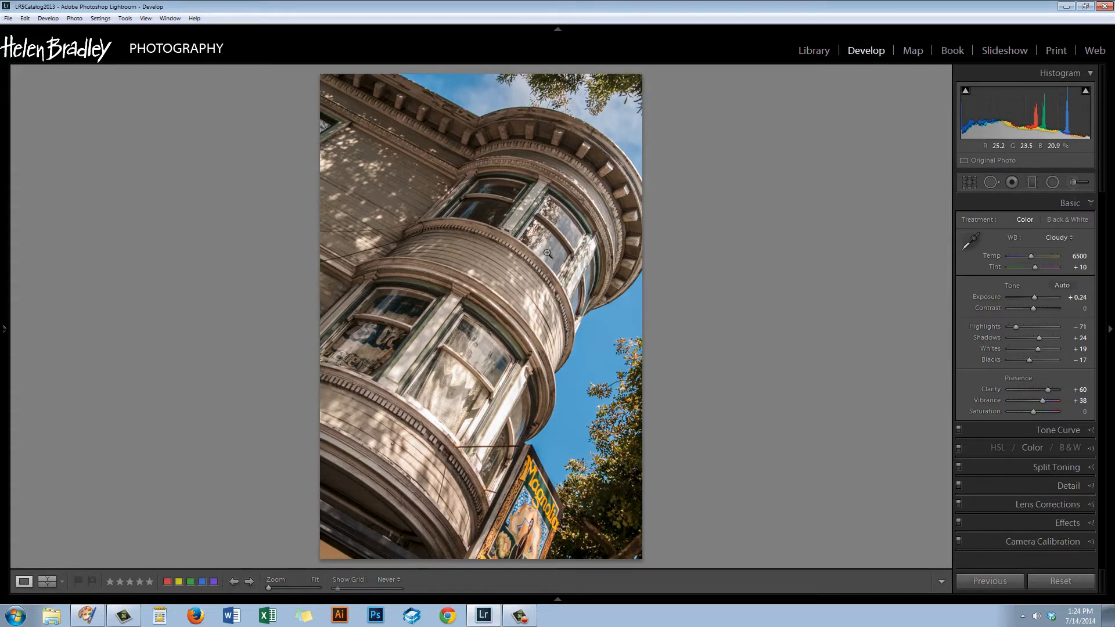
Step: Inspect the windows, curved facade and Magnolia sign at 1:1, and return to the full photo
left_click(459, 386)
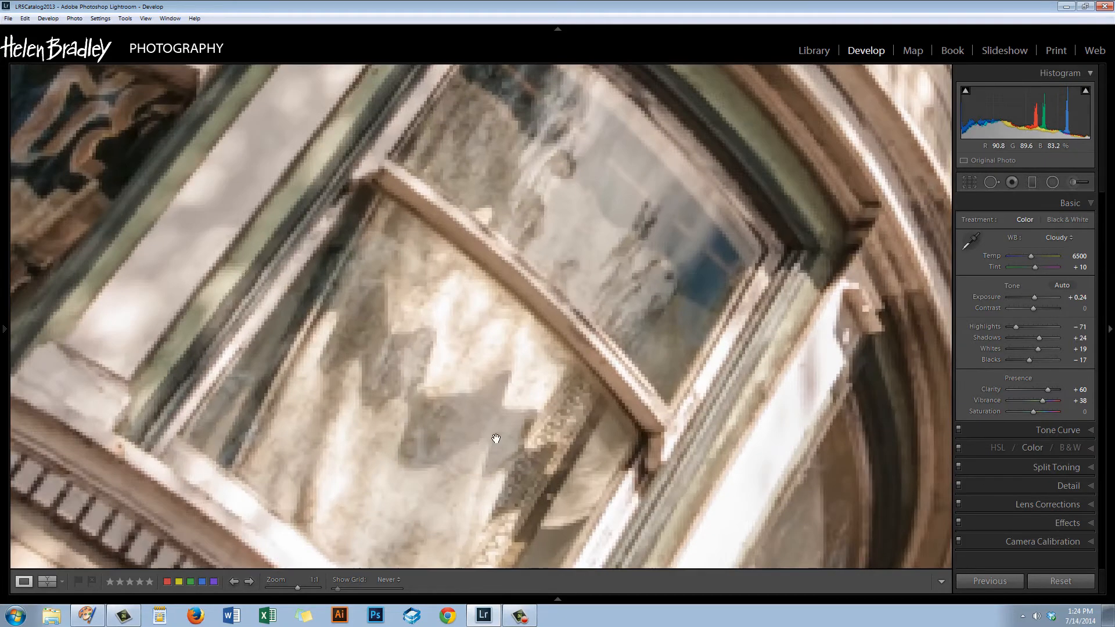
left_click_drag(530, 450, 585, 375)
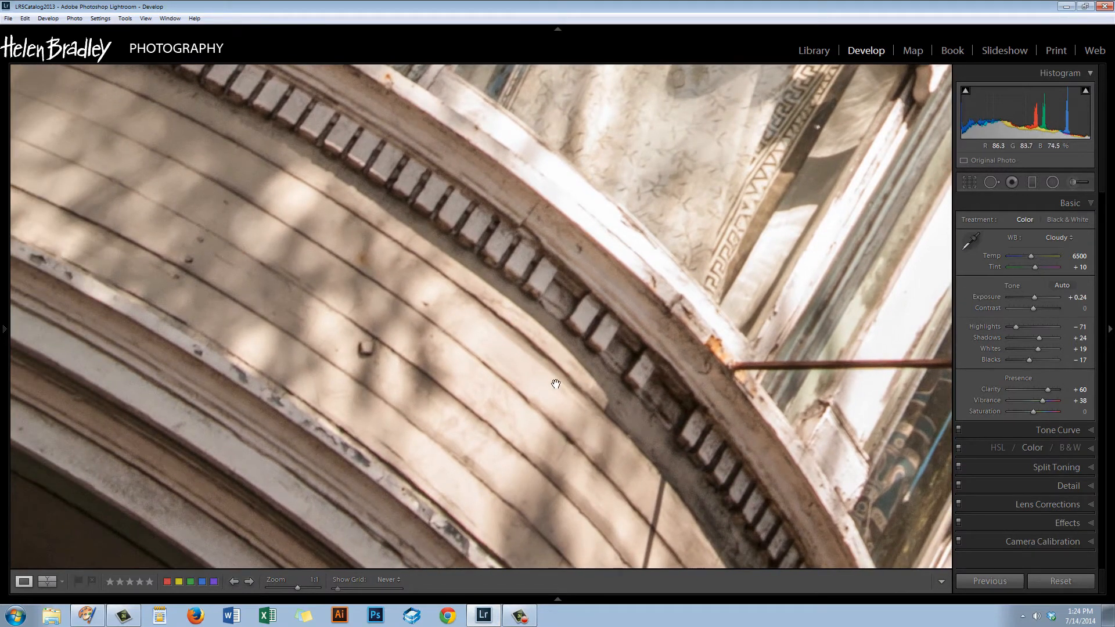
left_click_drag(208, 480, 448, 353)
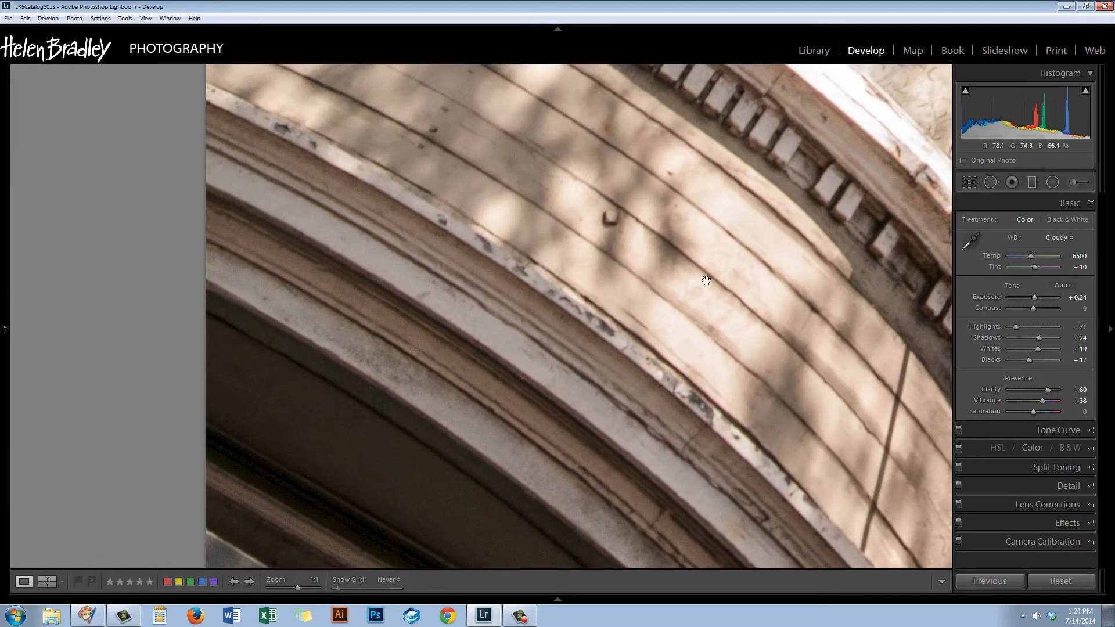
left_click_drag(707, 280, 559, 363)
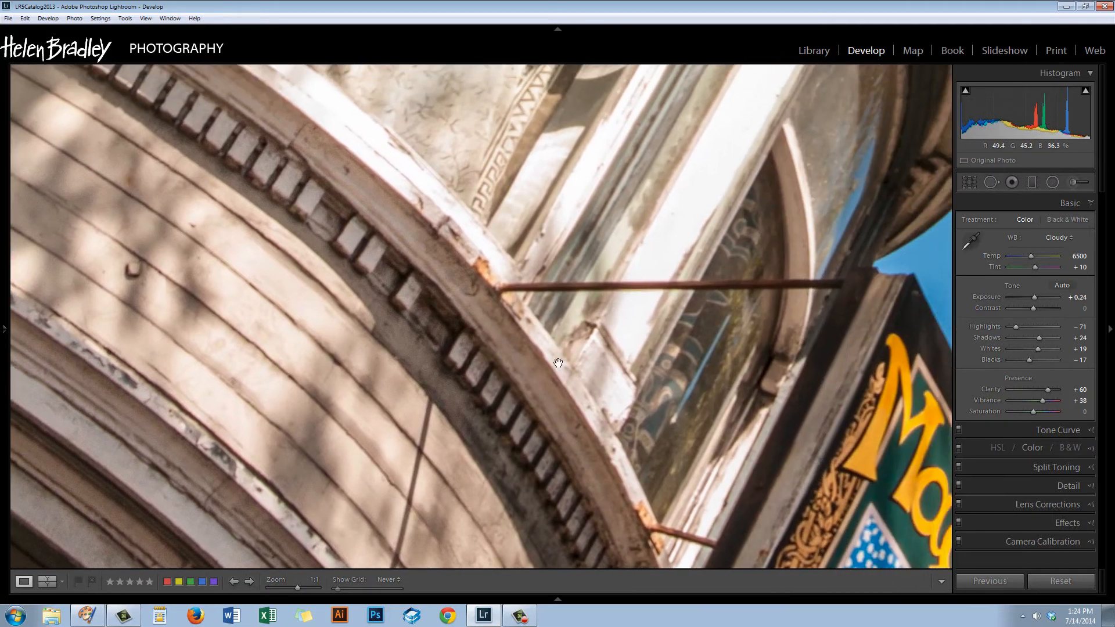
left_click_drag(727, 370, 623, 336)
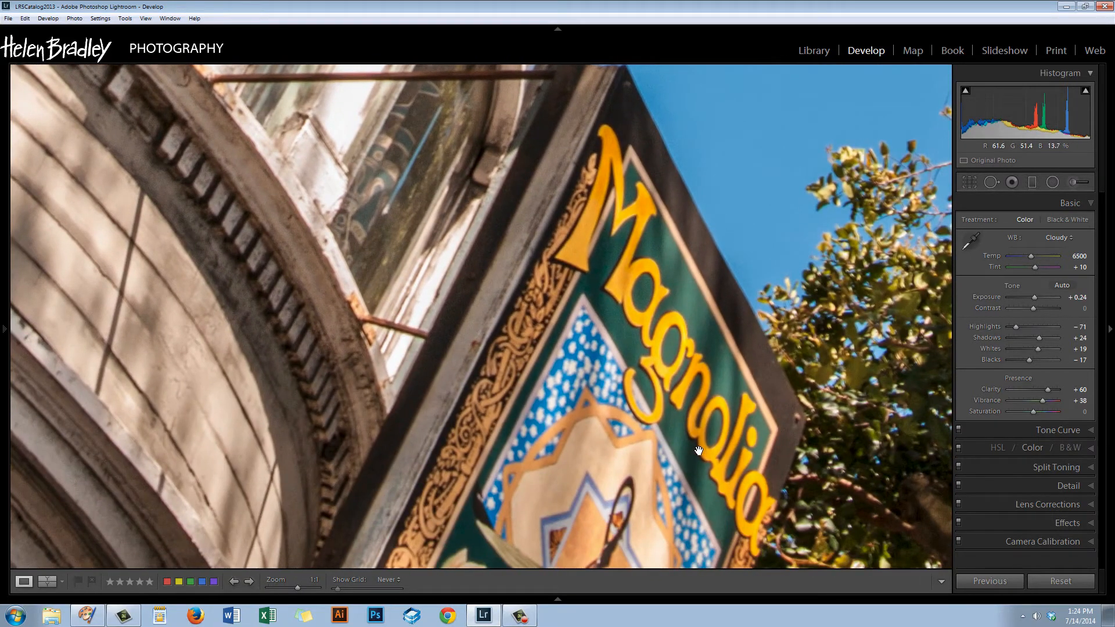
left_click_drag(699, 451, 704, 321)
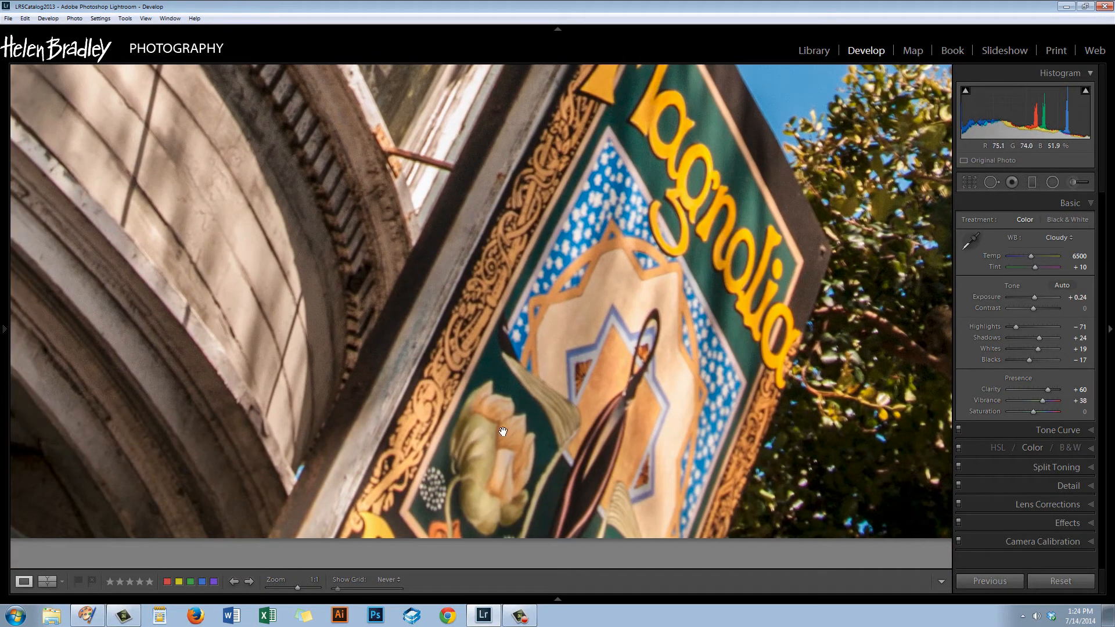
left_click(493, 404)
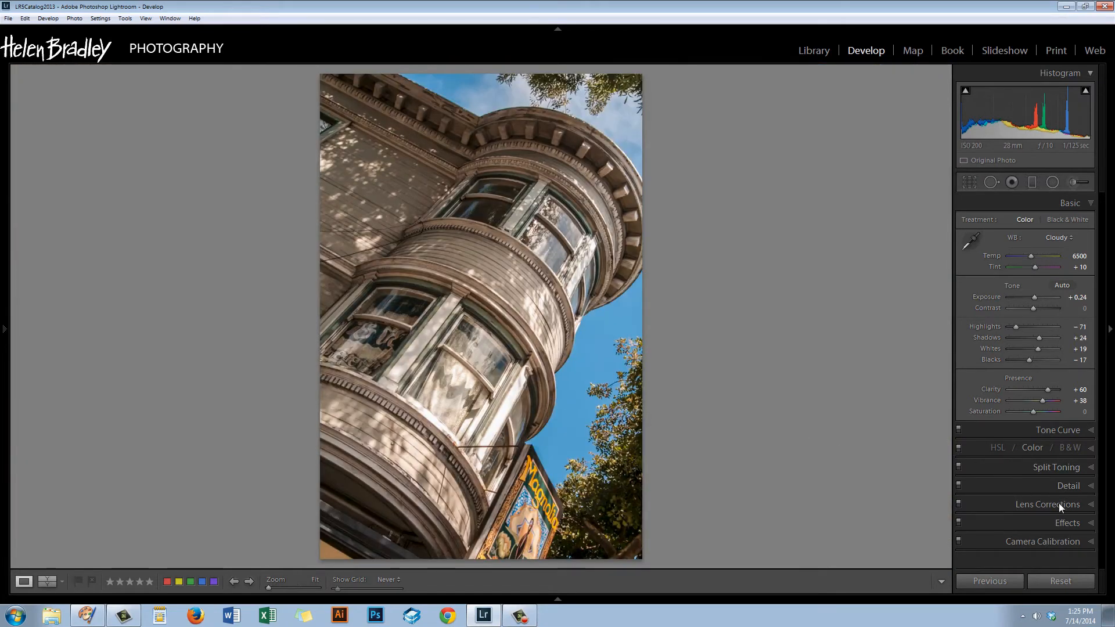
Step: Set Luminance noise reduction to 29 in the Detail adjustments
left_click(1089, 487)
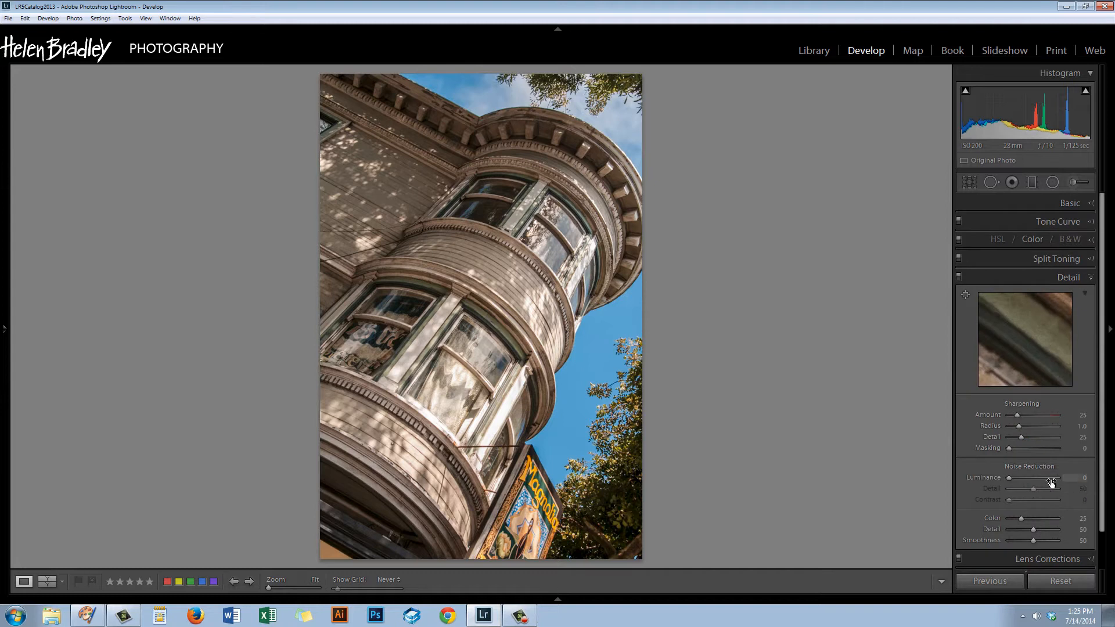
left_click_drag(1010, 478, 1026, 482)
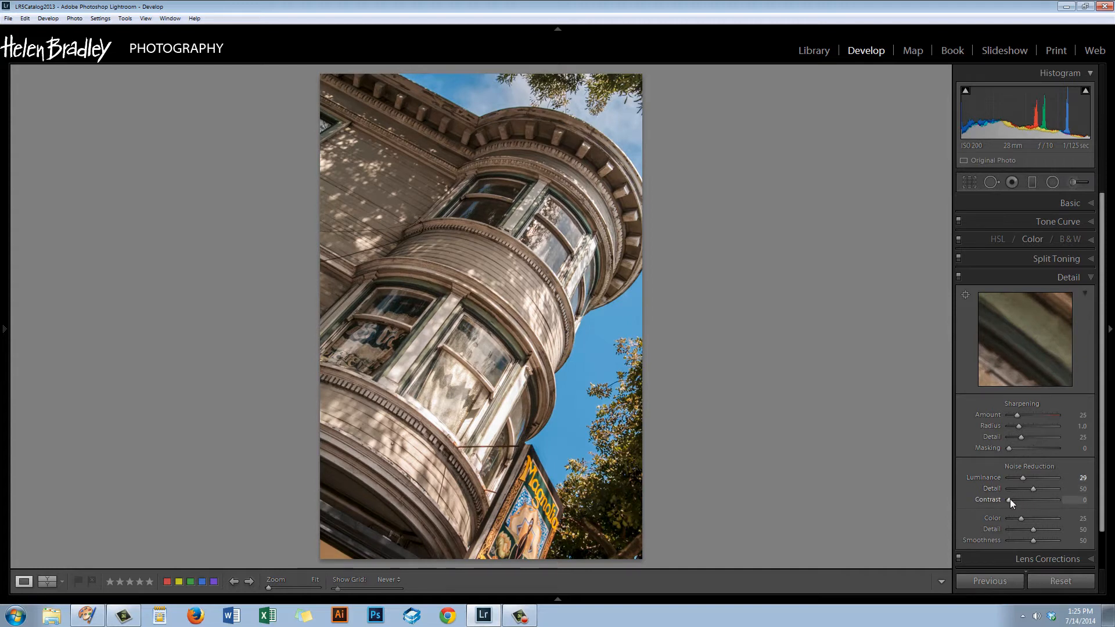
Step: Set the noise reduction Contrast to 11 and the sharpening Amount to 112, Radius to 0.9 and Detail to 44, using the grayscale preview for Radius
left_click_drag(1009, 500, 1015, 499)
left_click_drag(1017, 414, 1044, 417)
key("alt")
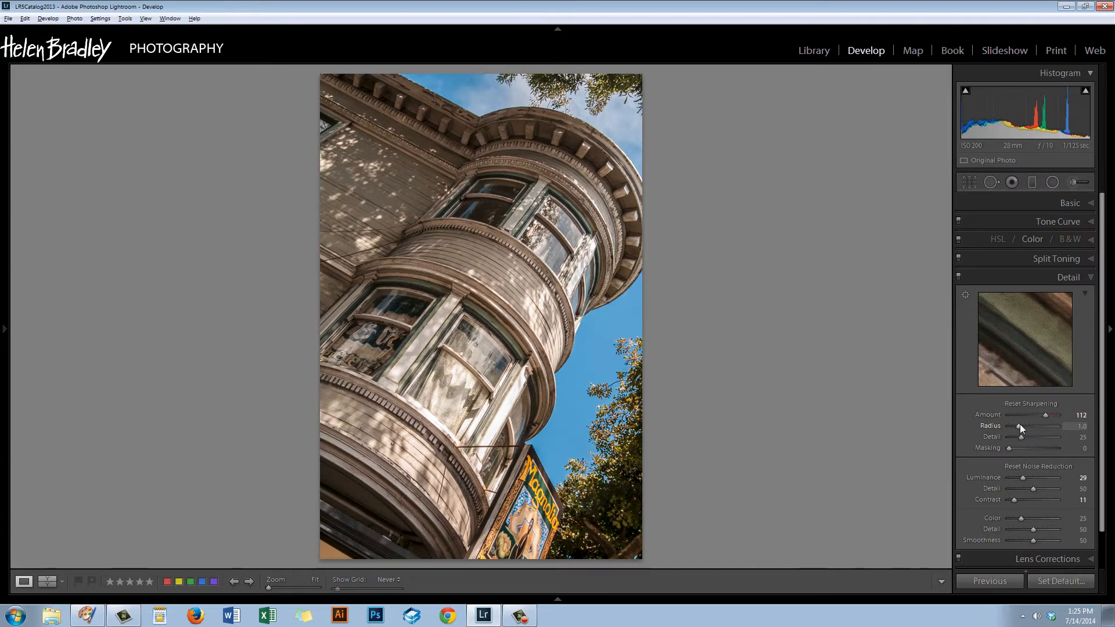
mouse_move(1021, 426)
left_mouse_down()
mouse_move(1078, 433)
mouse_move(997, 425)
mouse_move(1012, 428)
left_mouse_up()
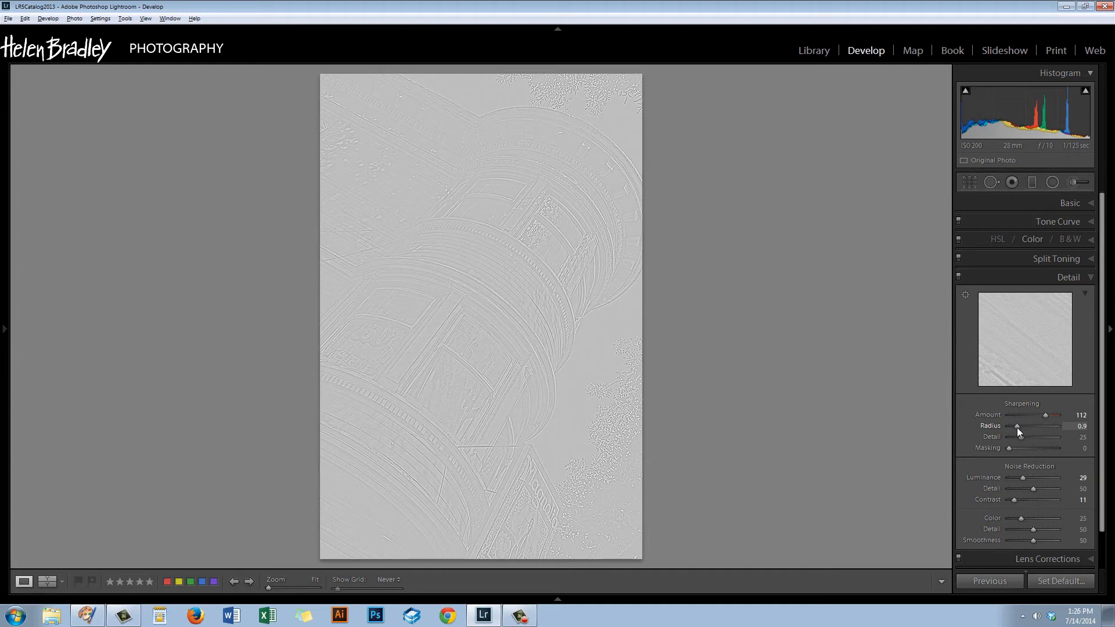
left_click_drag(1016, 428, 1017, 428)
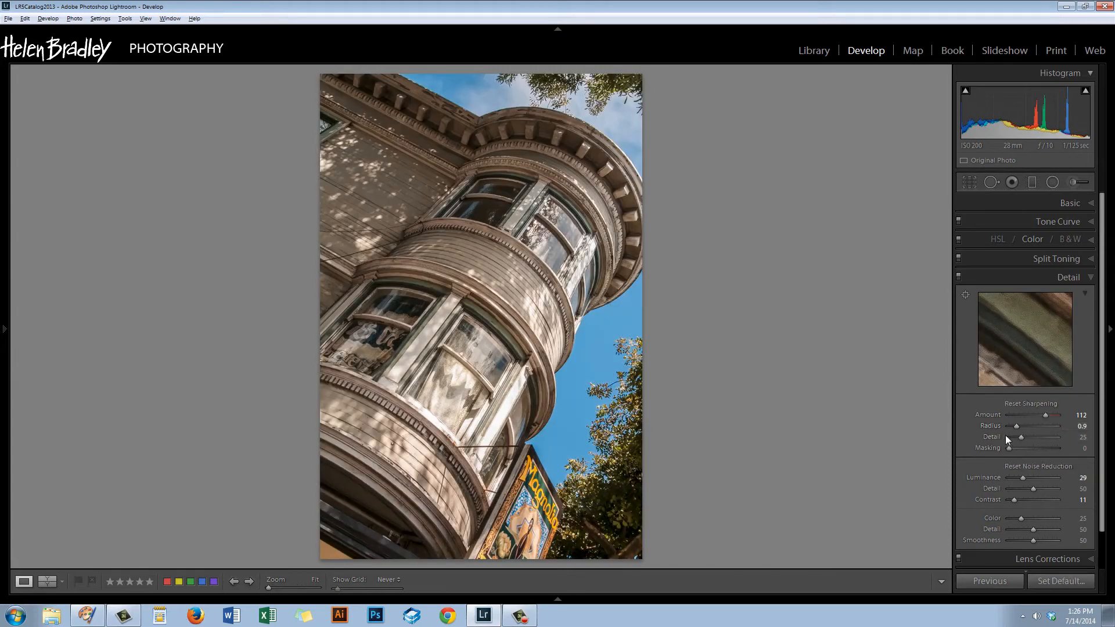
left_click_drag(1021, 437, 1030, 441)
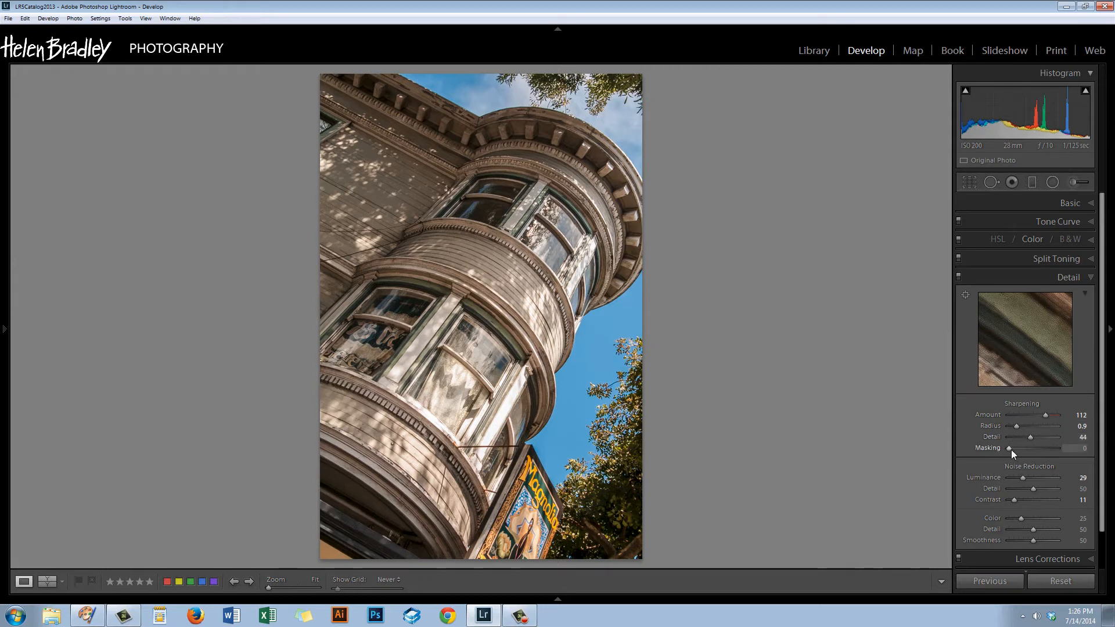
Step: Set the sharpening Masking to 79 using the edge mask preview, and reduce the sharpening Amount to 91
key("alt")
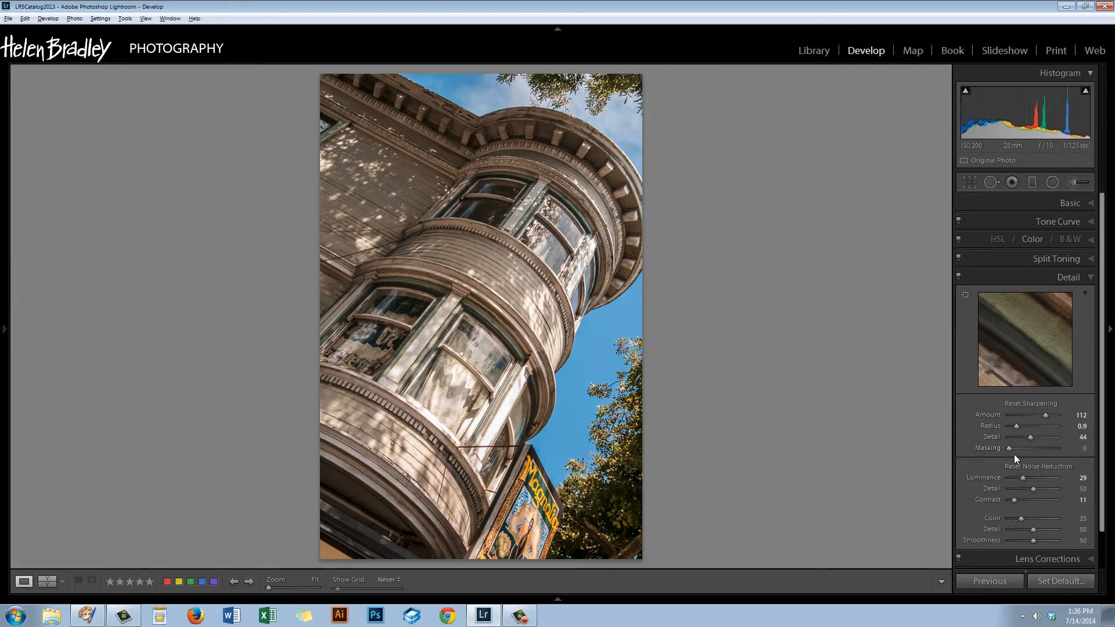
left_click(1010, 449, "alt")
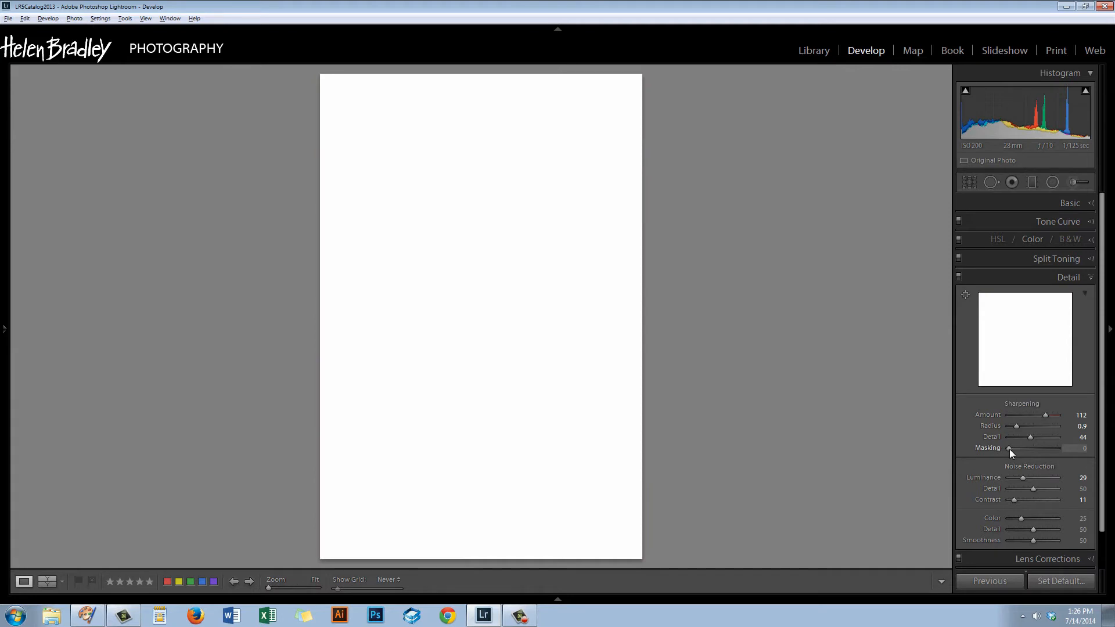
left_click_drag(1009, 448, 1045, 451)
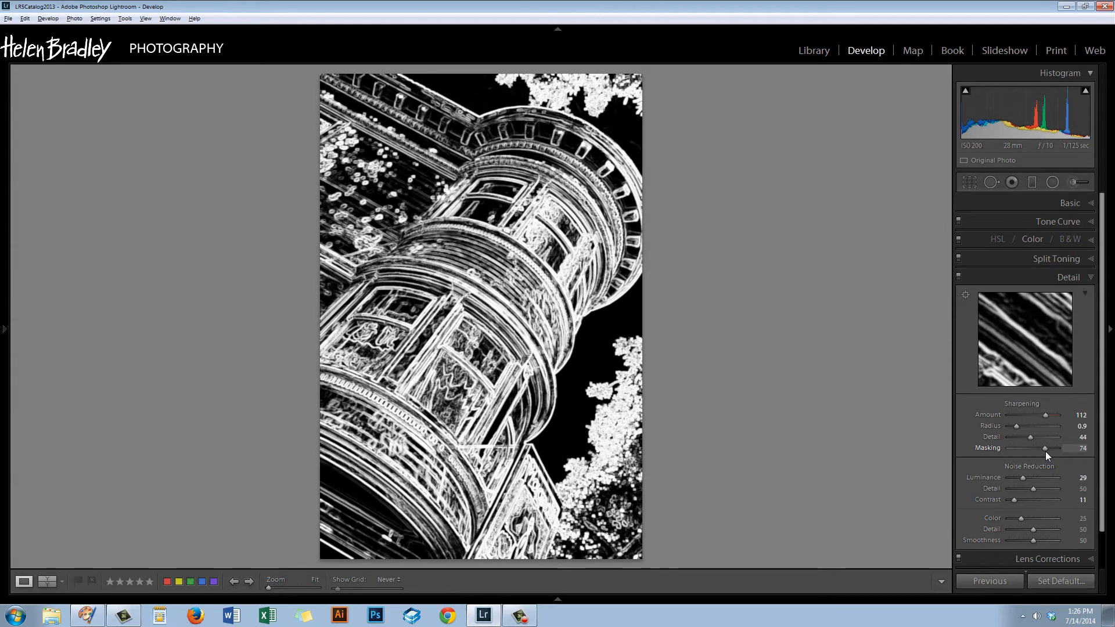
left_click_drag(1046, 451, 1046, 451)
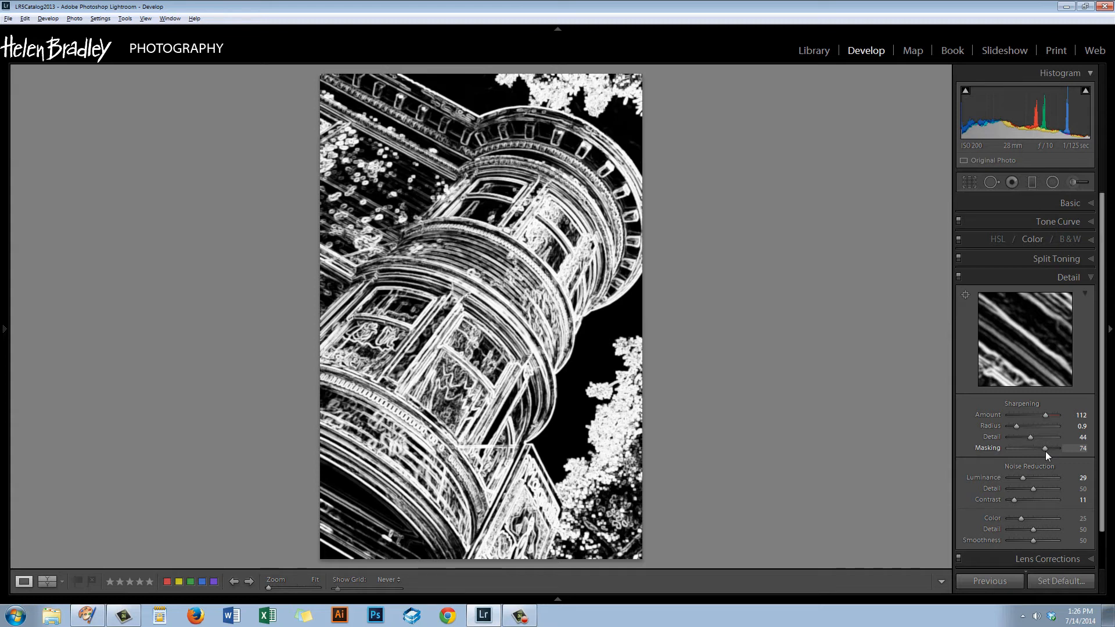
left_click_drag(1045, 452, 1048, 452)
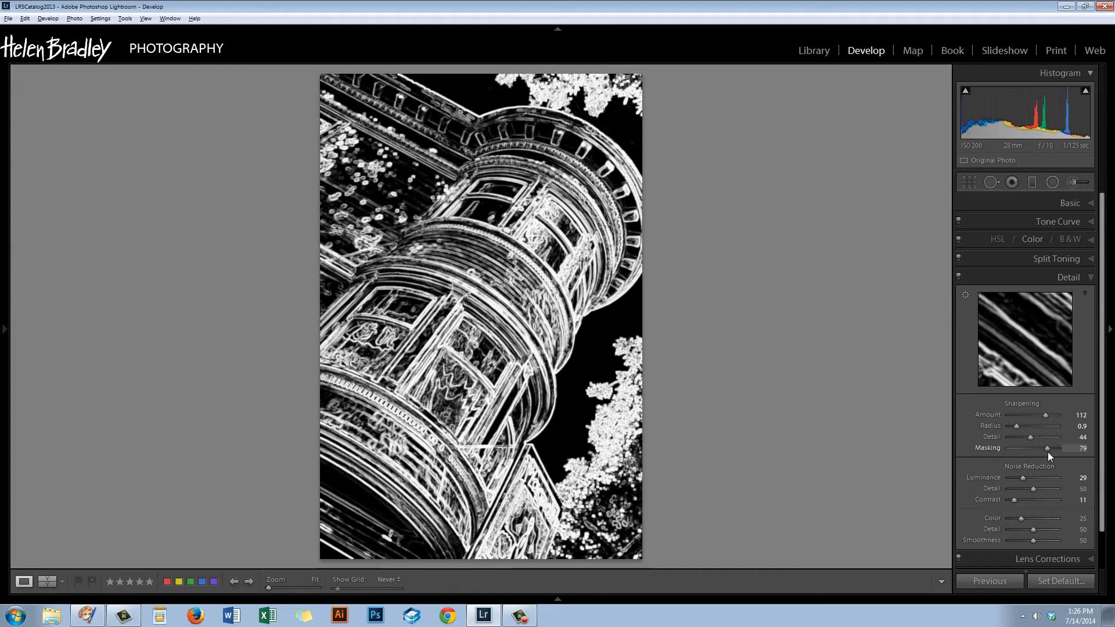
left_click_drag(1048, 452, 1040, 422)
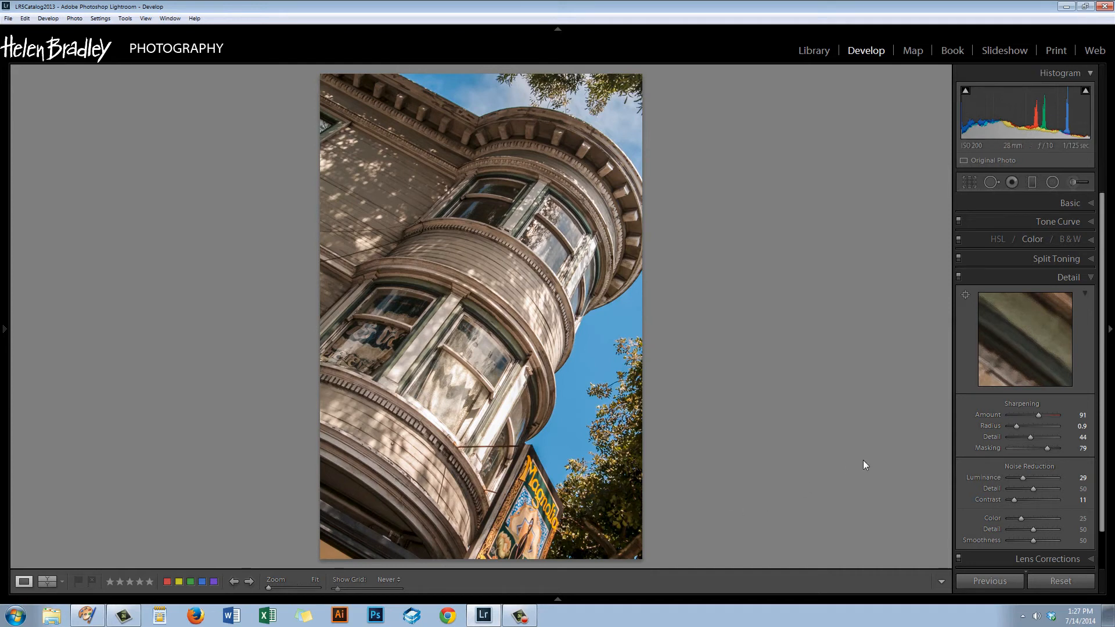
Step: Try the Medium Contrast and Strong Contrast point curves in the Tone Curve adjustments, and settle on Medium Contrast
left_click(1089, 222)
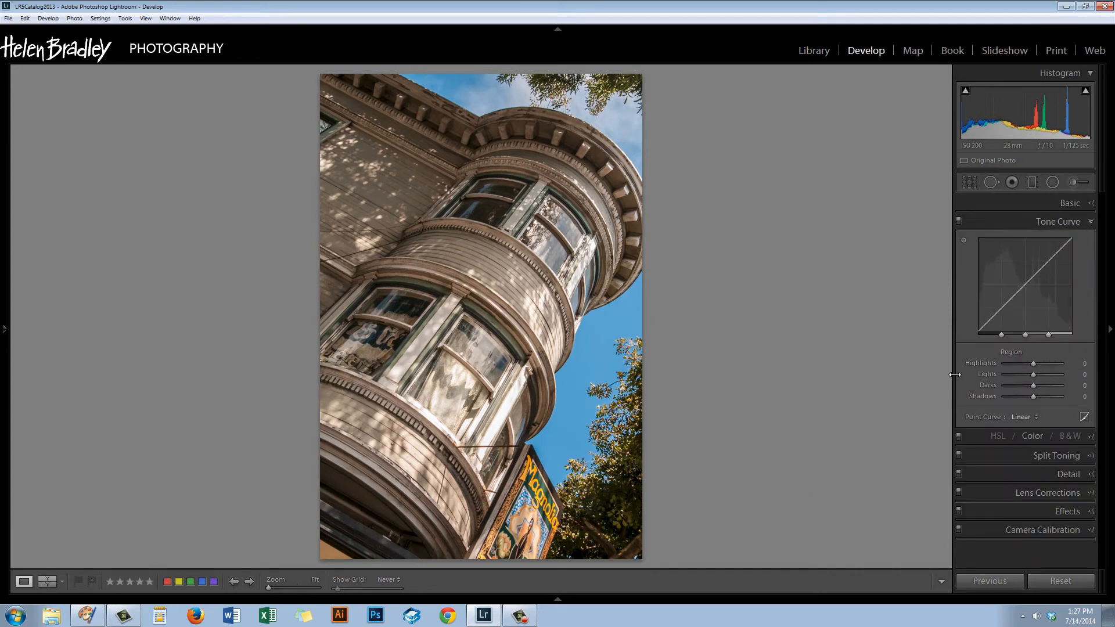
left_click(1021, 418)
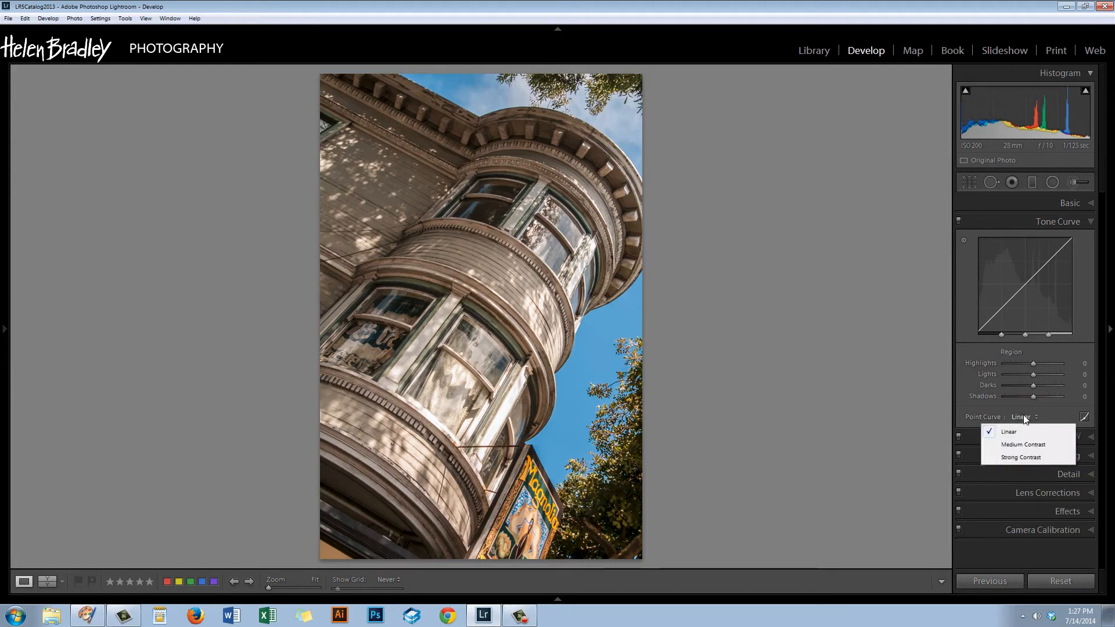
left_click(1036, 445)
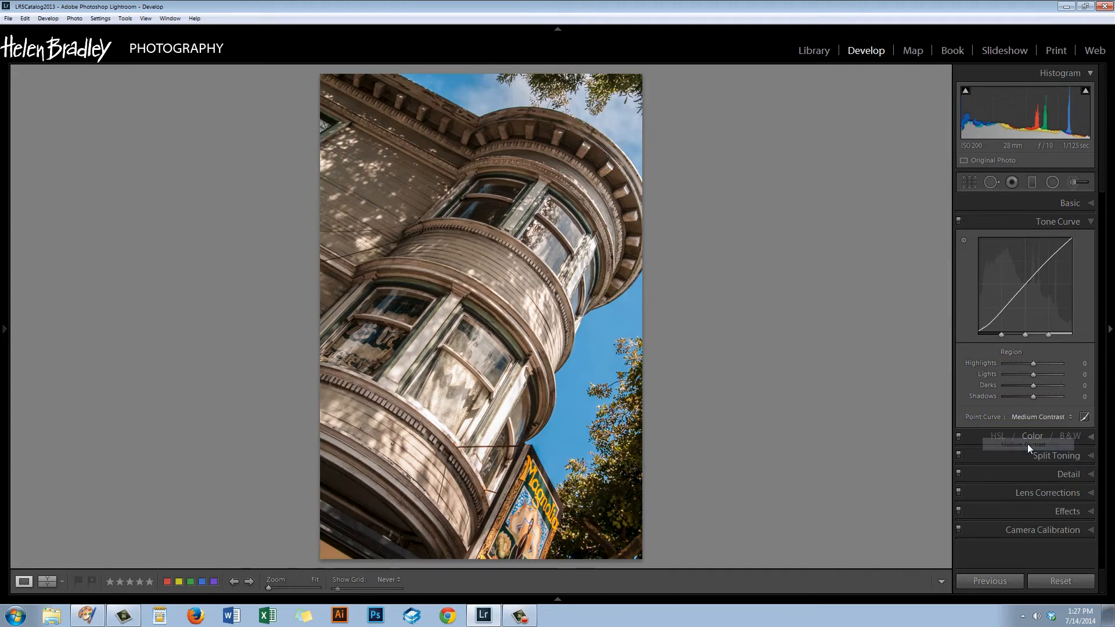
left_click(1050, 417)
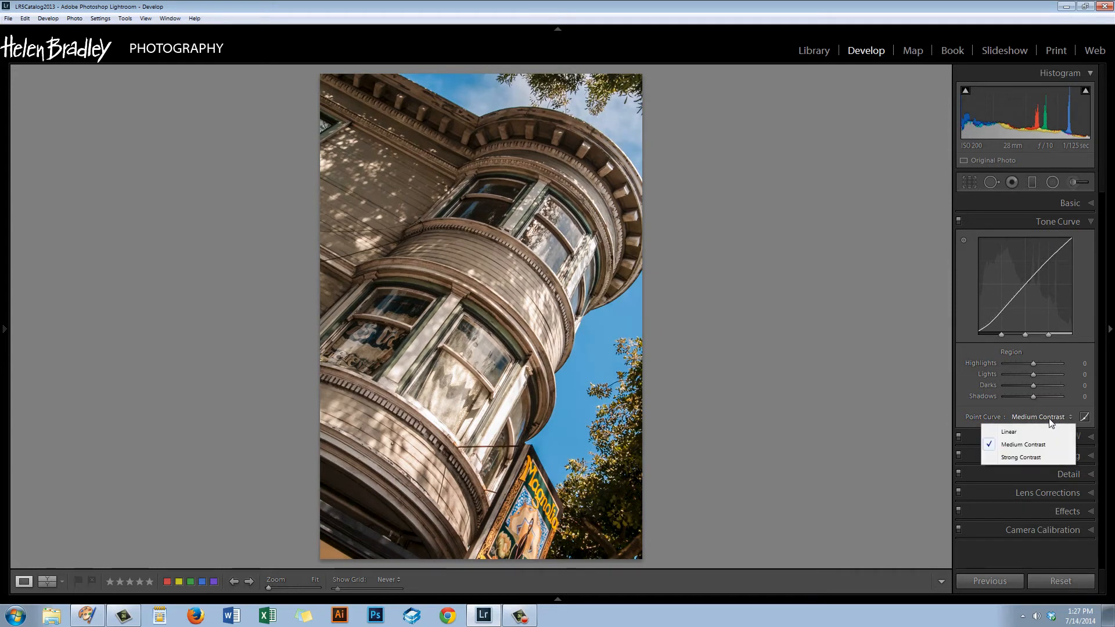
left_click(1033, 457)
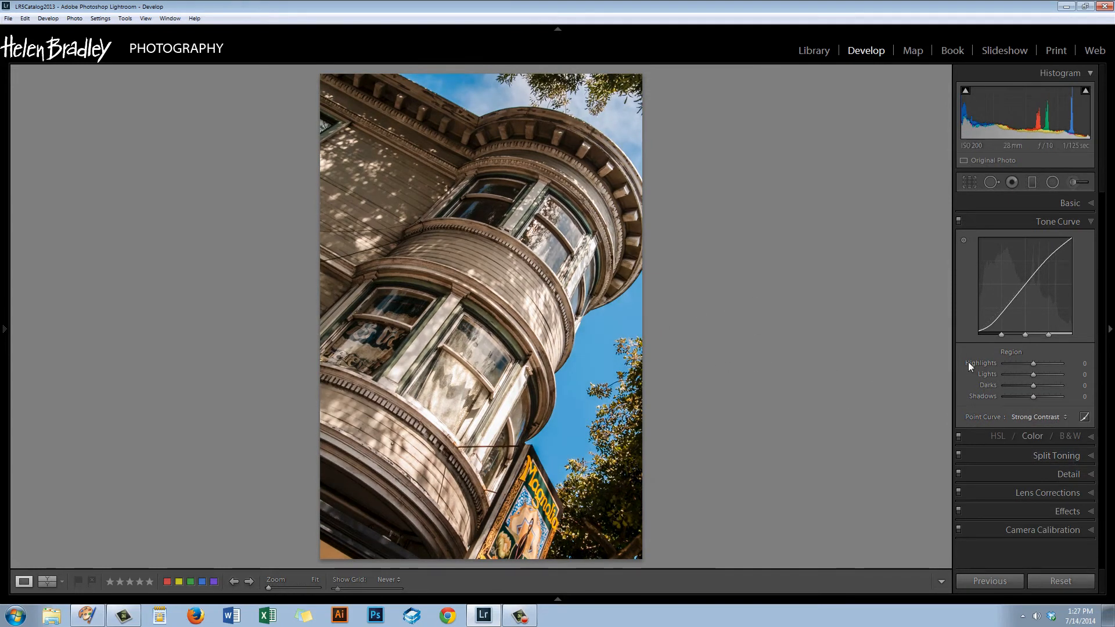
left_click(1041, 416)
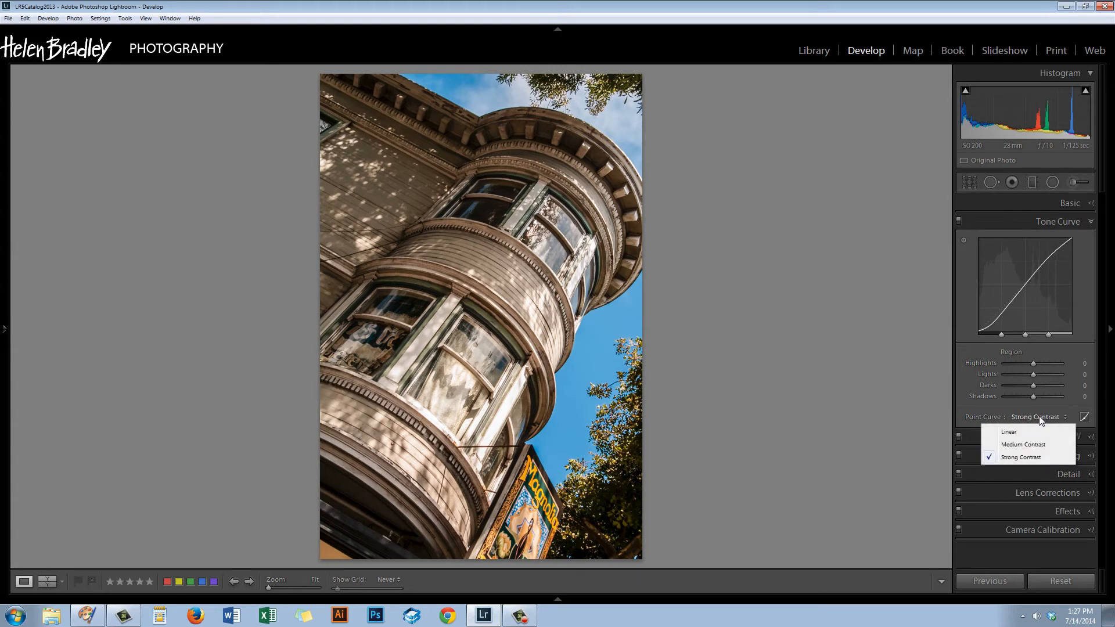
left_click(1026, 443)
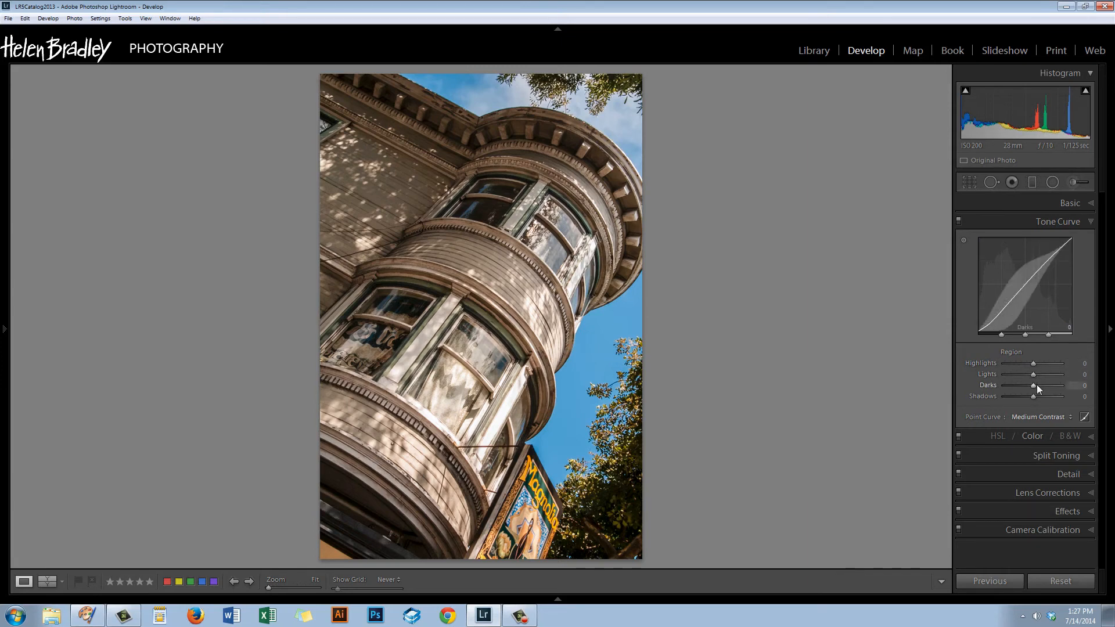
Step: Set the tone curve regions to Highlights +9, Lights +26, Darks -18 and Shadows +7, and compare the photo with its Before version
left_click_drag(1034, 385, 1028, 384)
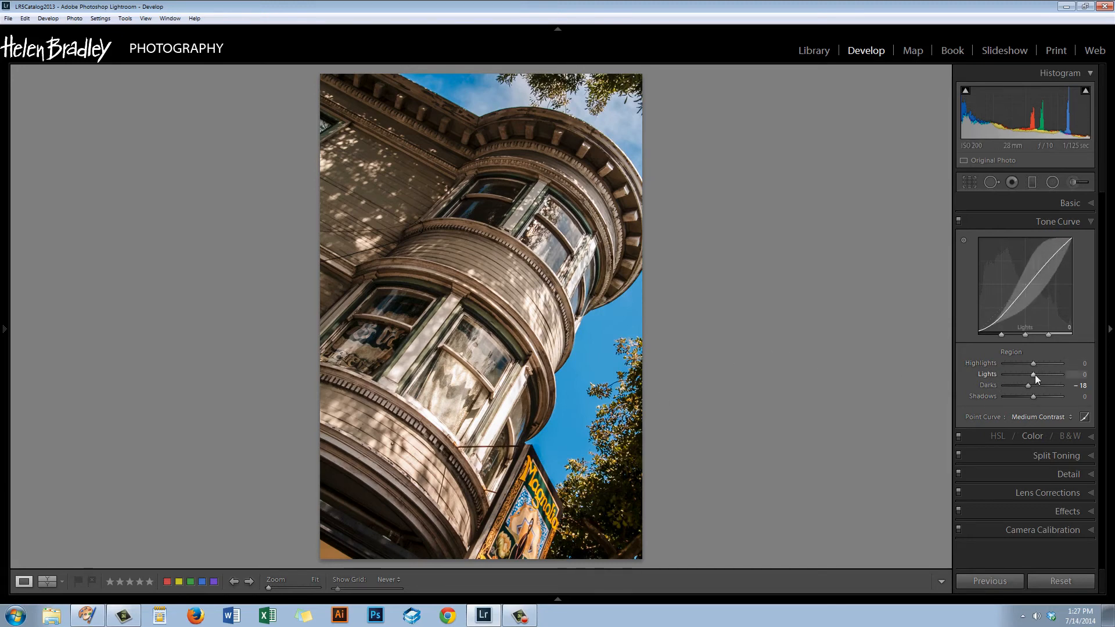
left_click_drag(1035, 375, 1044, 378)
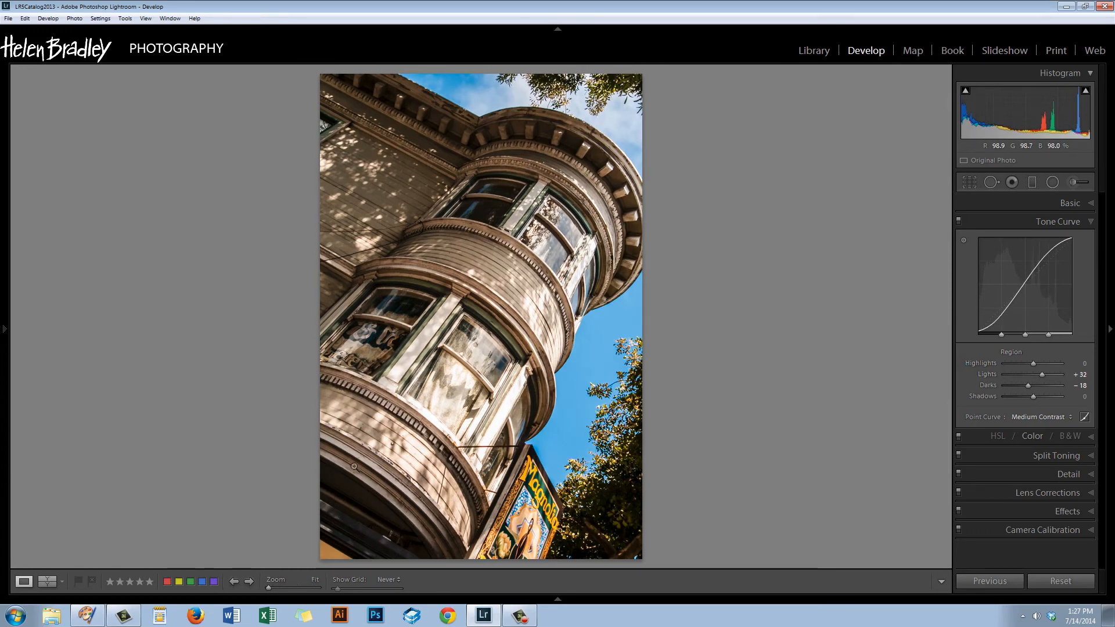
left_click(1034, 364)
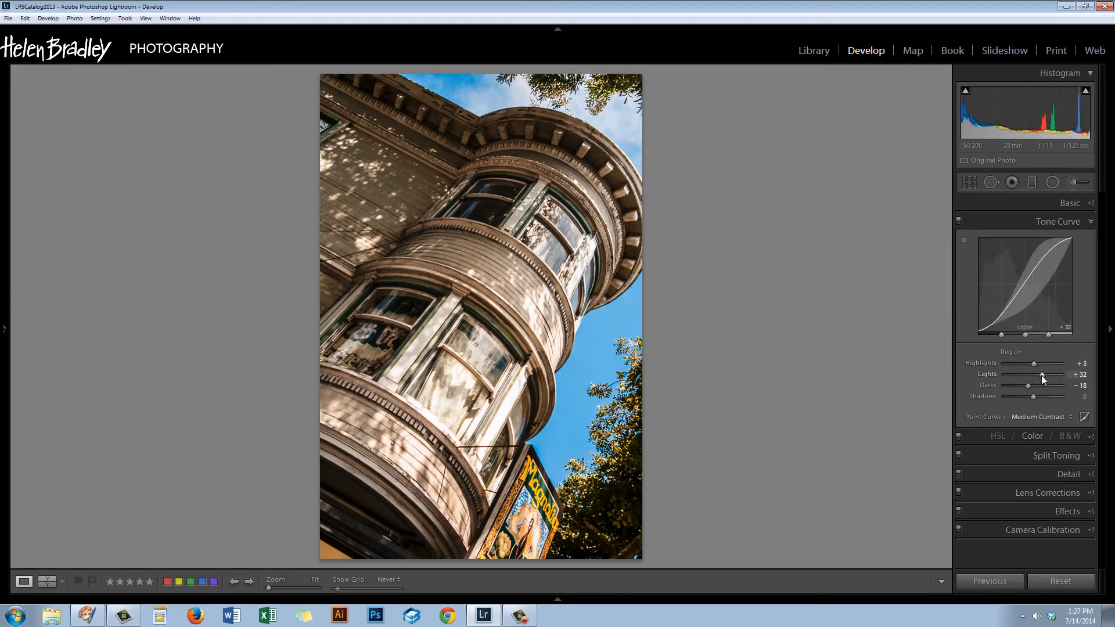
left_click(1041, 375)
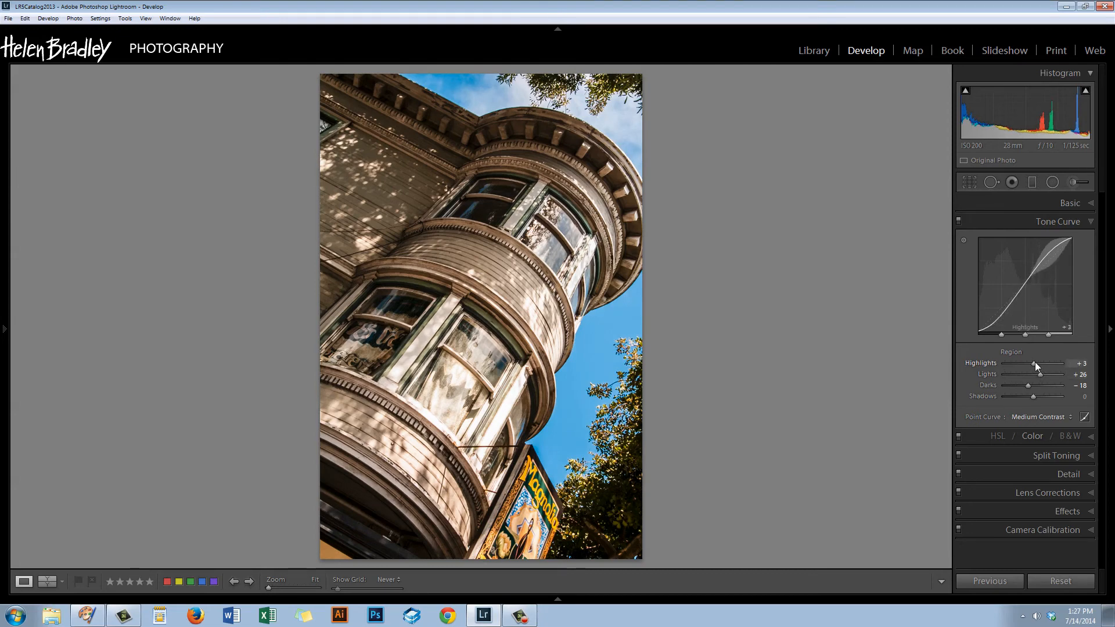
left_click_drag(1035, 362, 1037, 363)
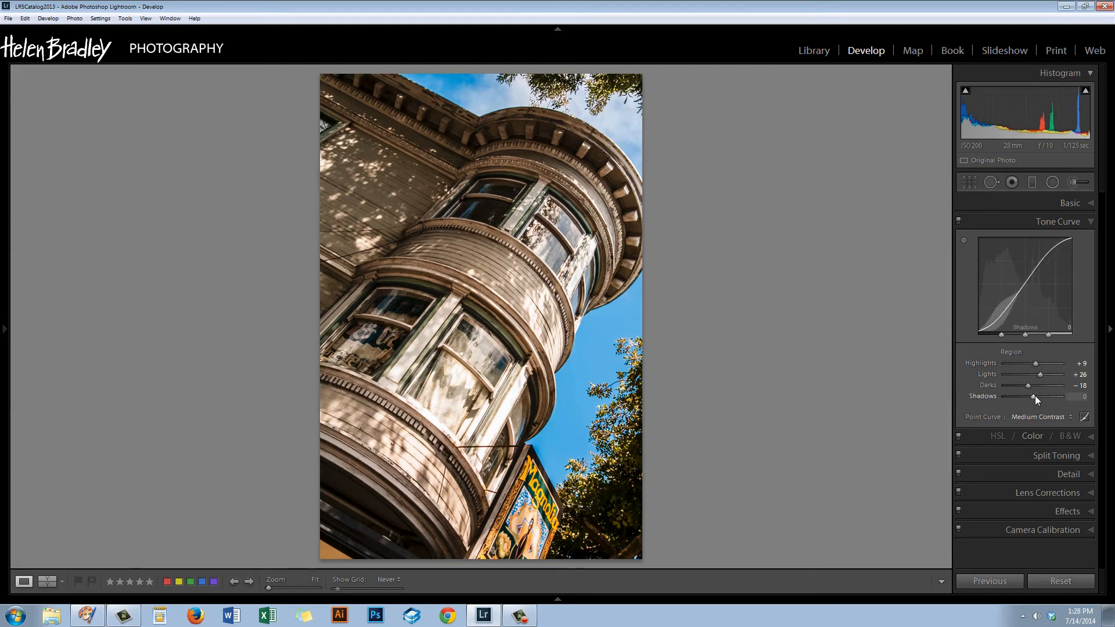
mouse_move(1035, 396)
left_mouse_down()
mouse_move(1022, 396)
mouse_move(1053, 396)
mouse_move(1037, 395)
left_mouse_up()
left_click_drag(1036, 397, 1036, 399)
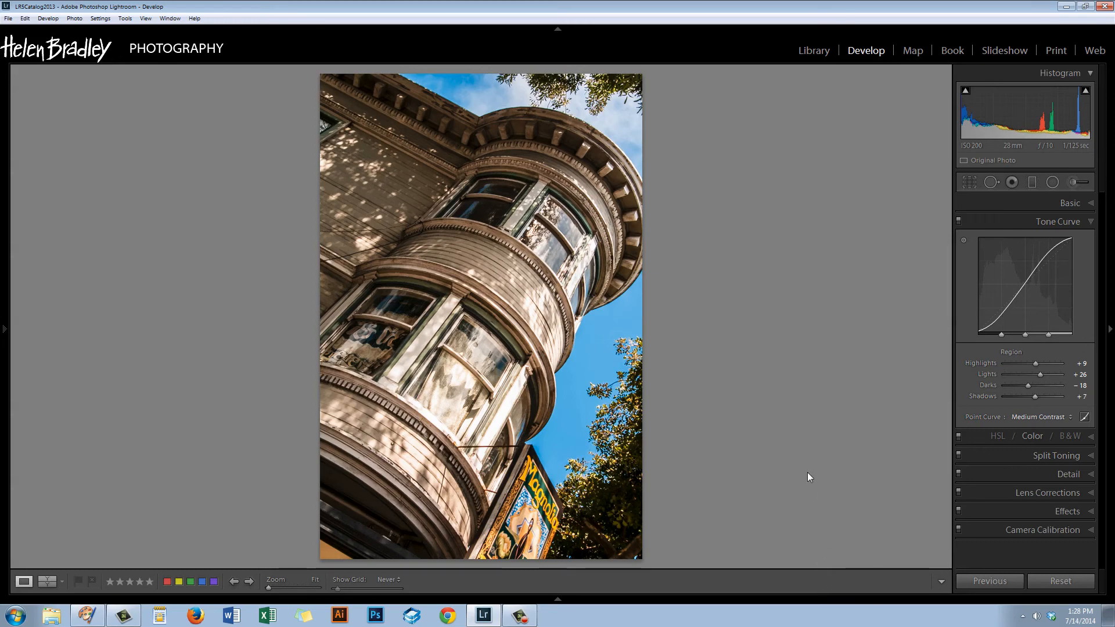
key("backslash")
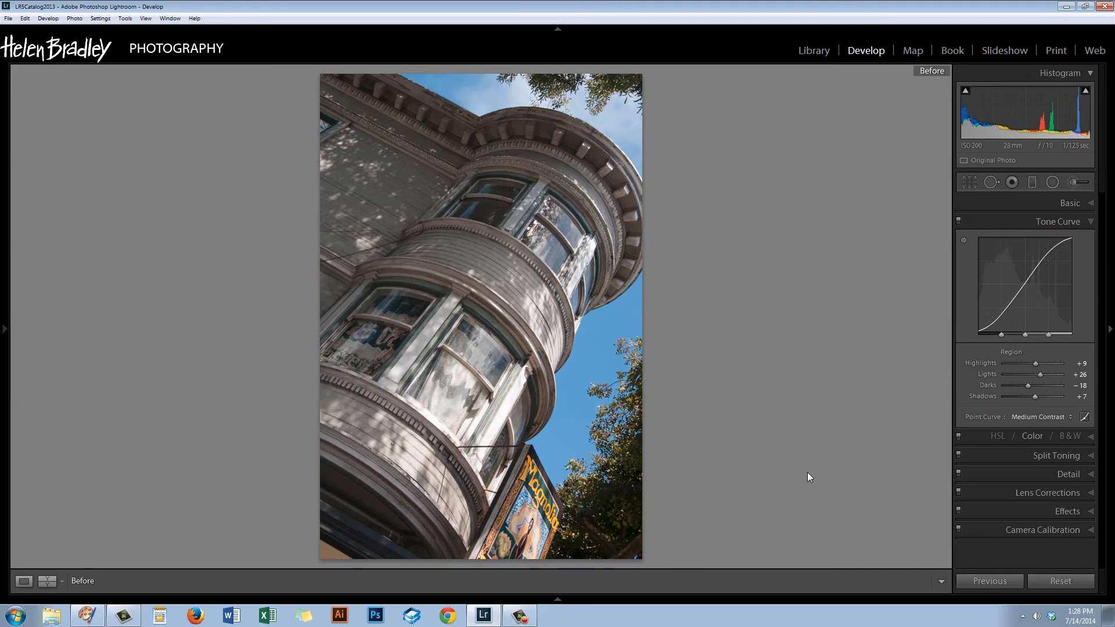
key("backslash")
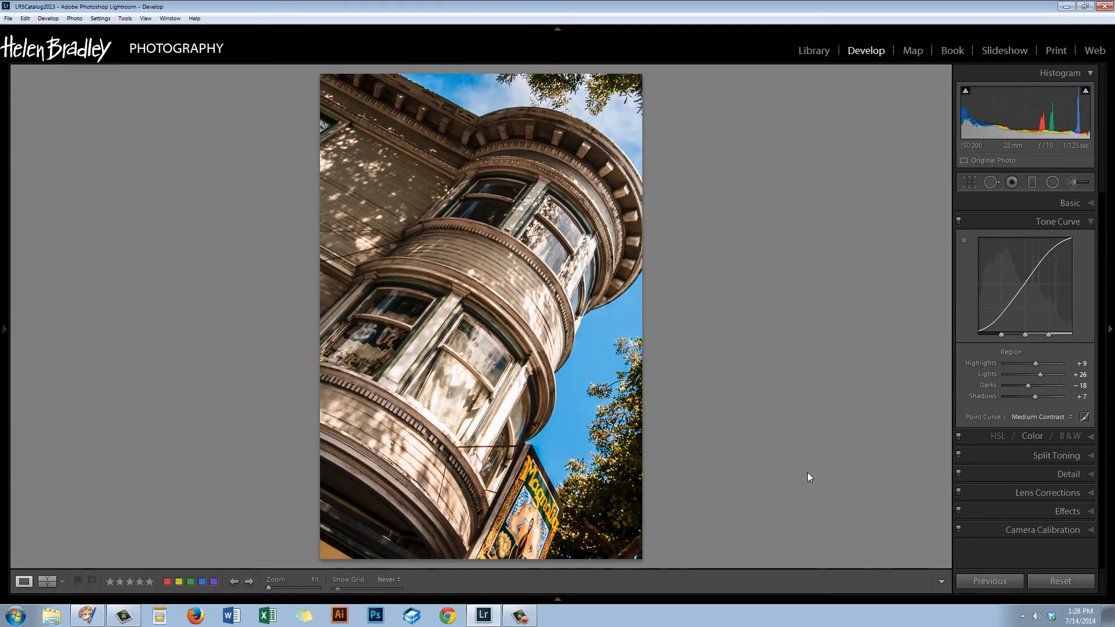
Step: Cool the white balance Temp to 6167 in the Basic adjustments, and compare the photo with its Before version
left_click(1089, 205)
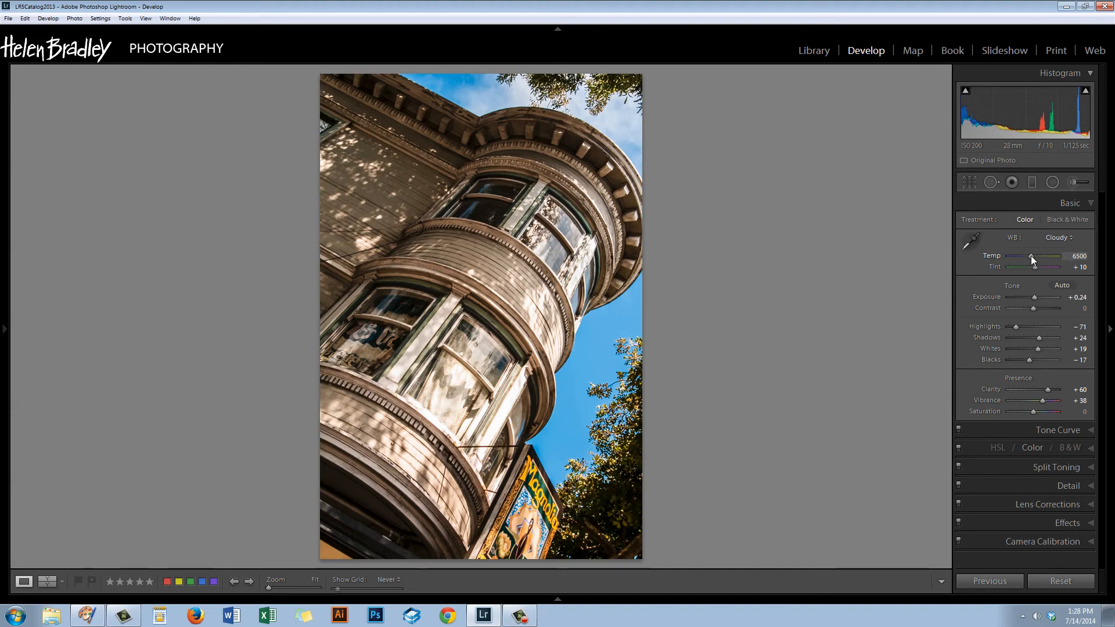
left_click_drag(1032, 260, 1030, 260)
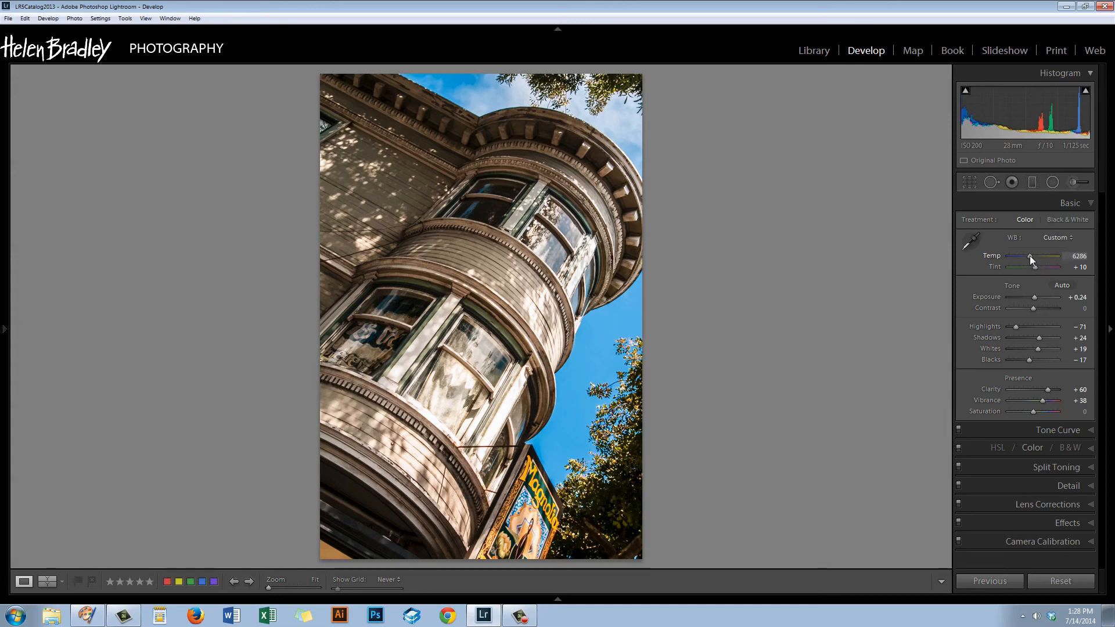
left_click_drag(1029, 256, 1029, 255)
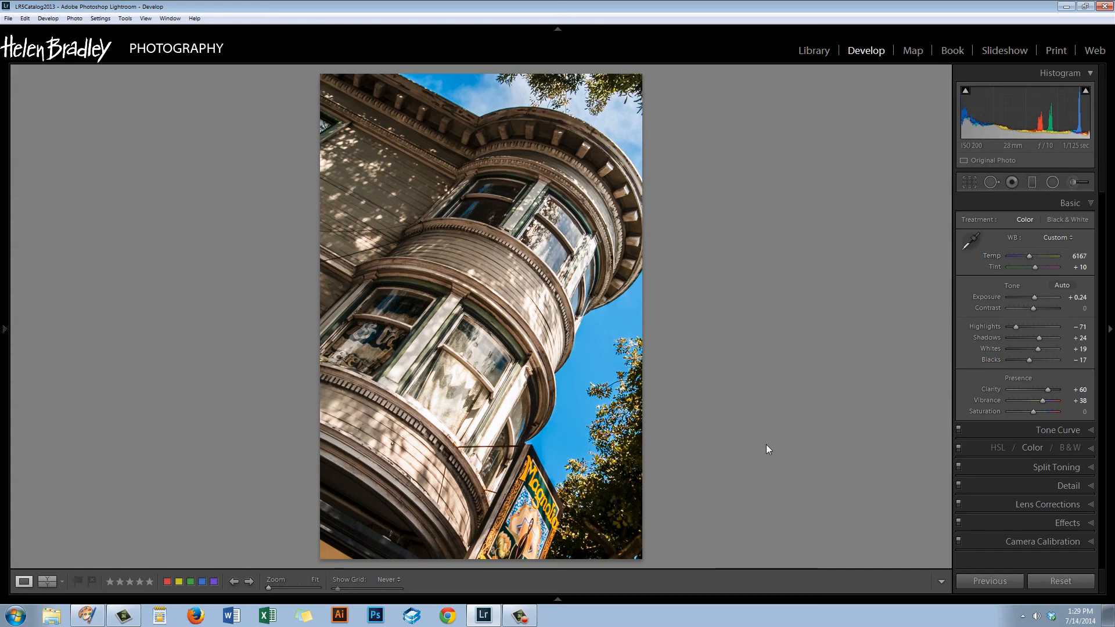
key("backslash")
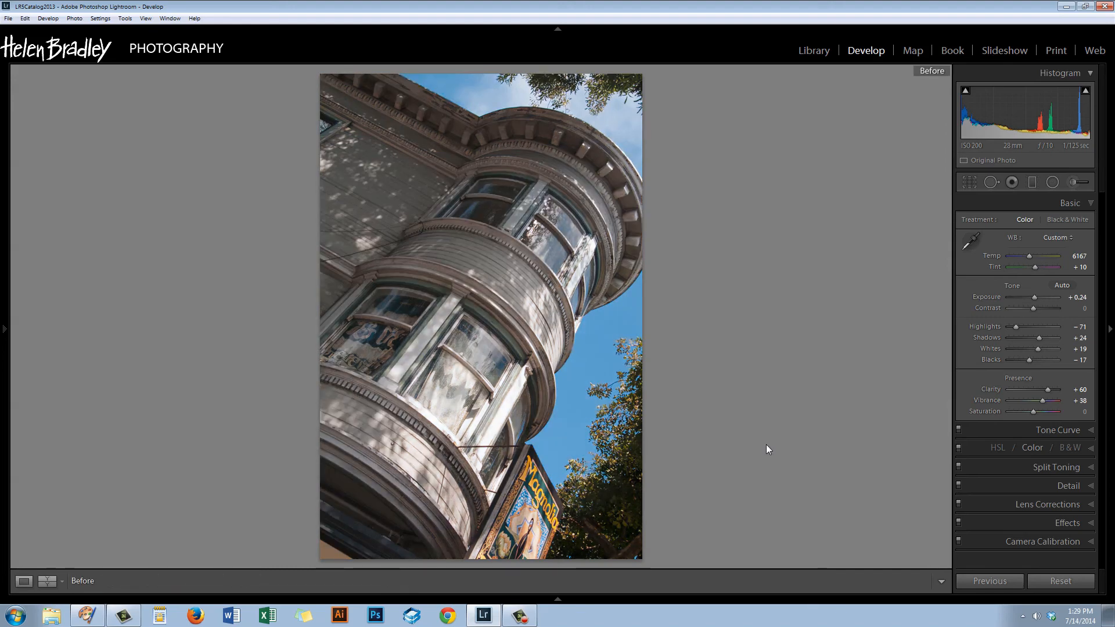
key("backslash")
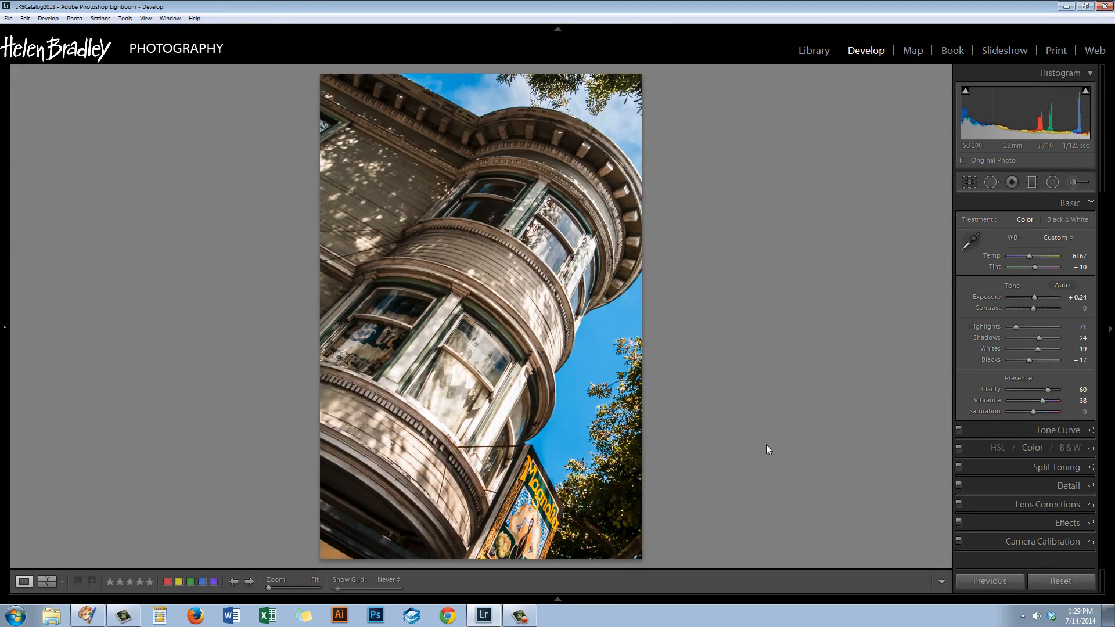